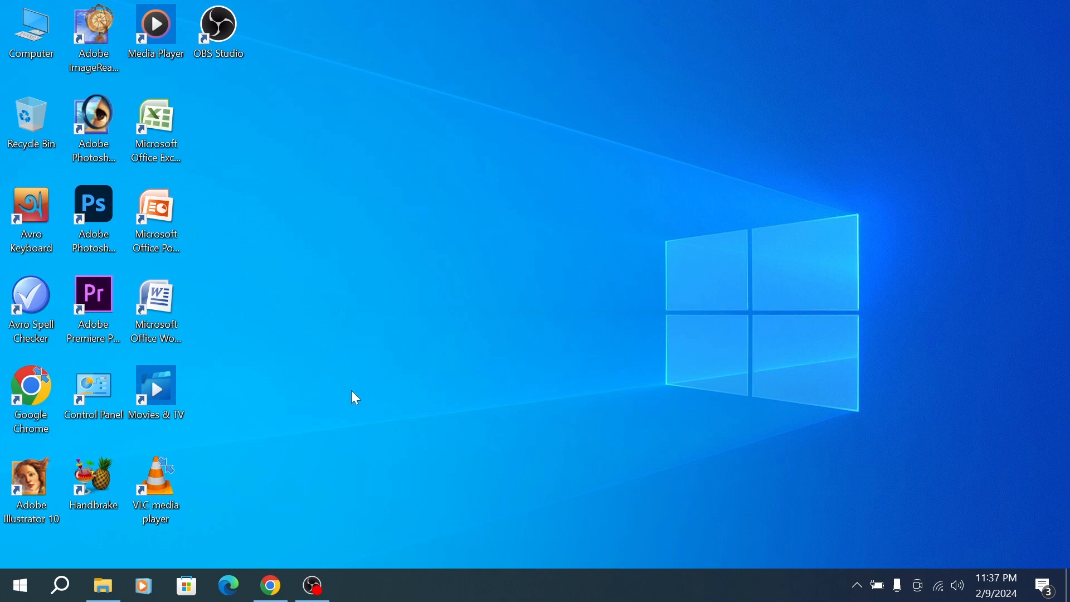
Switch to Chrome and open the Google sign-in page from the YouTube home page in a maximized window.
left_click(274, 583)
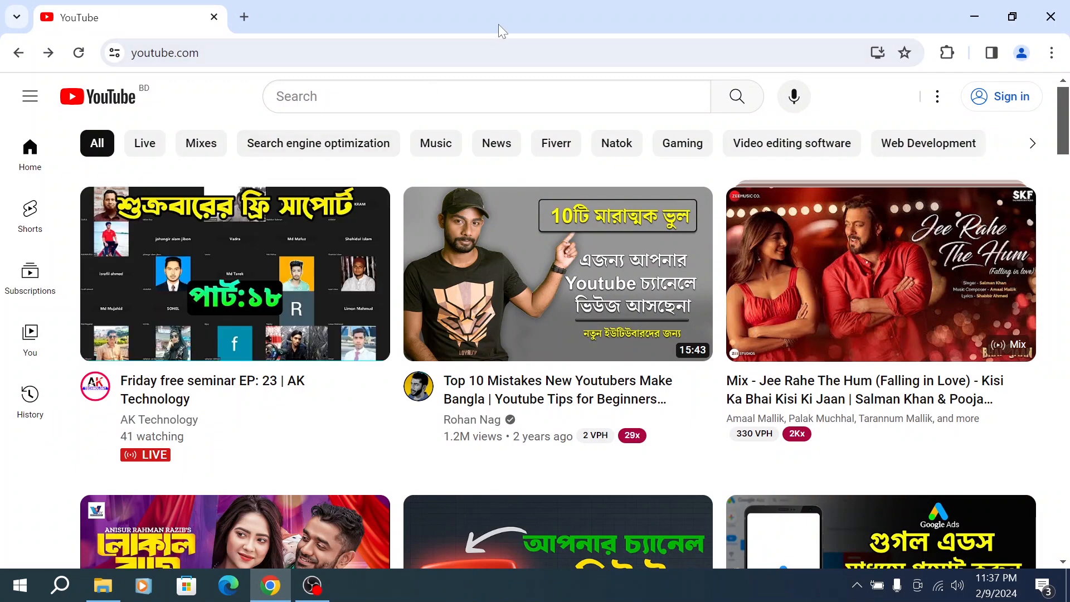
left_click_drag(498, 25, 154, 78)
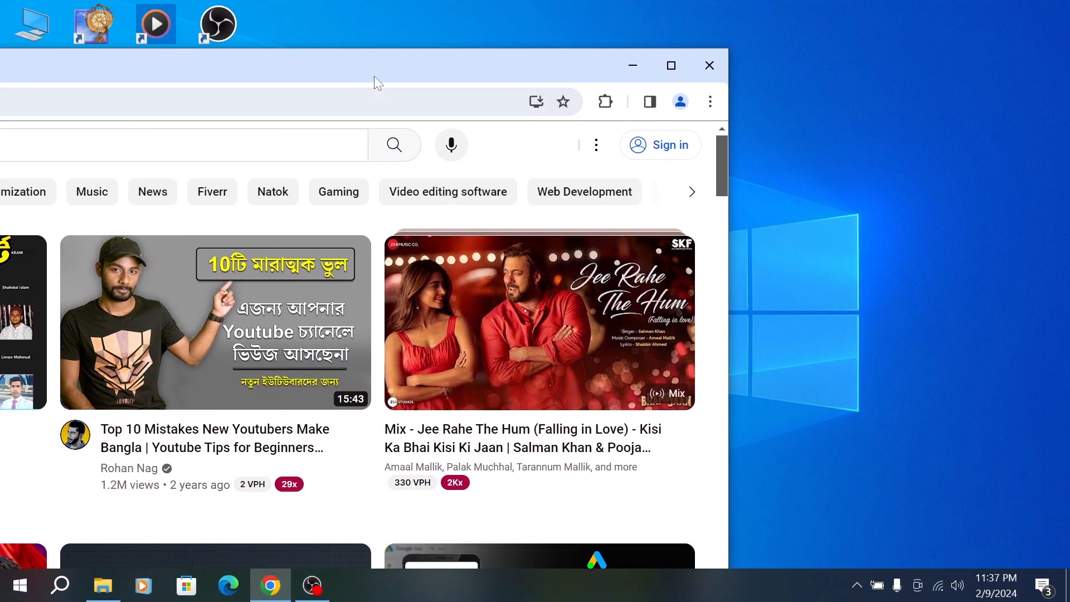
left_click_drag(373, 76, 308, 90)
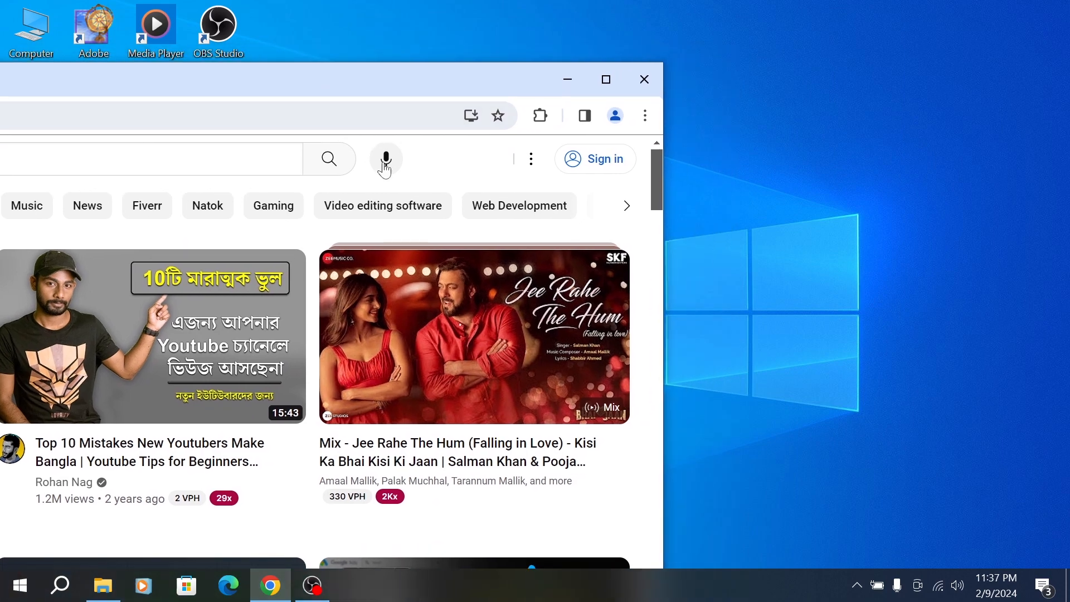
left_click(578, 169)
left_click(596, 84)
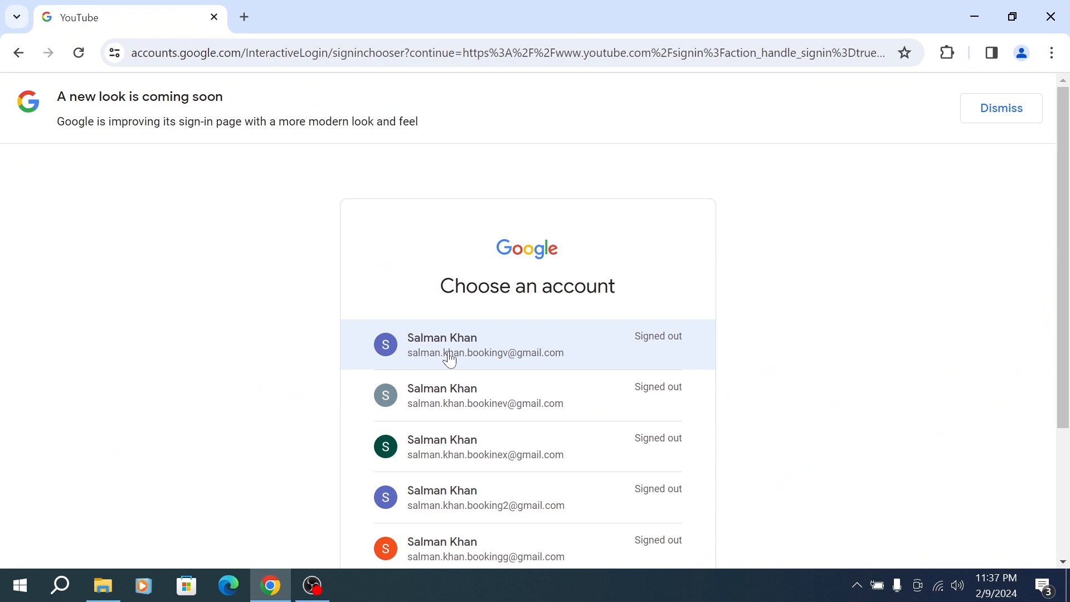
Sign in with the first listed Google account by entering the account password, and select the S Peace channel.
left_click(447, 352)
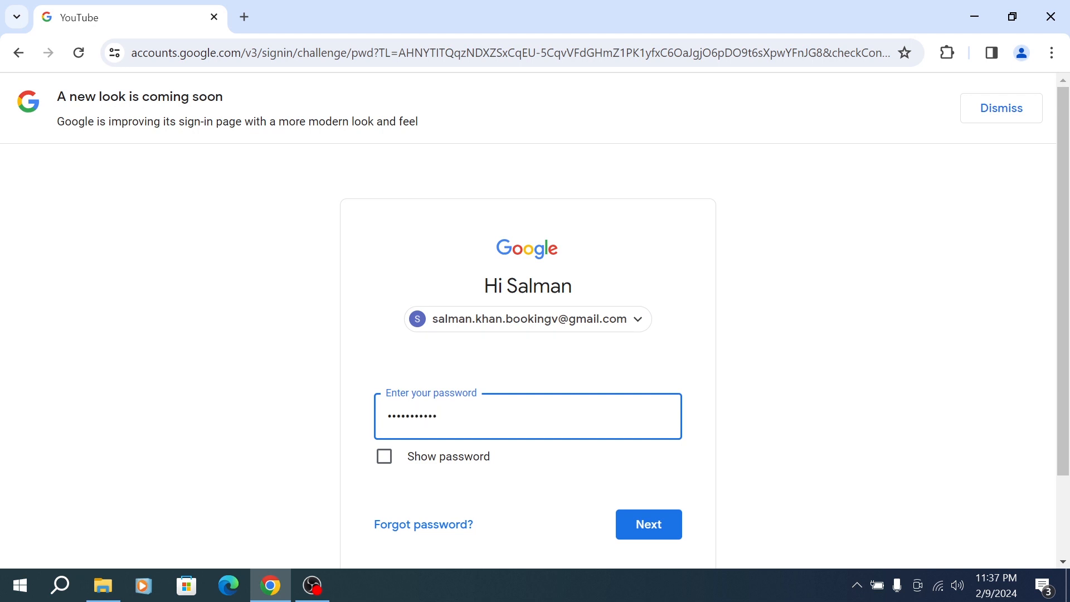
key("Return")
scroll(487, 418, "down", 1)
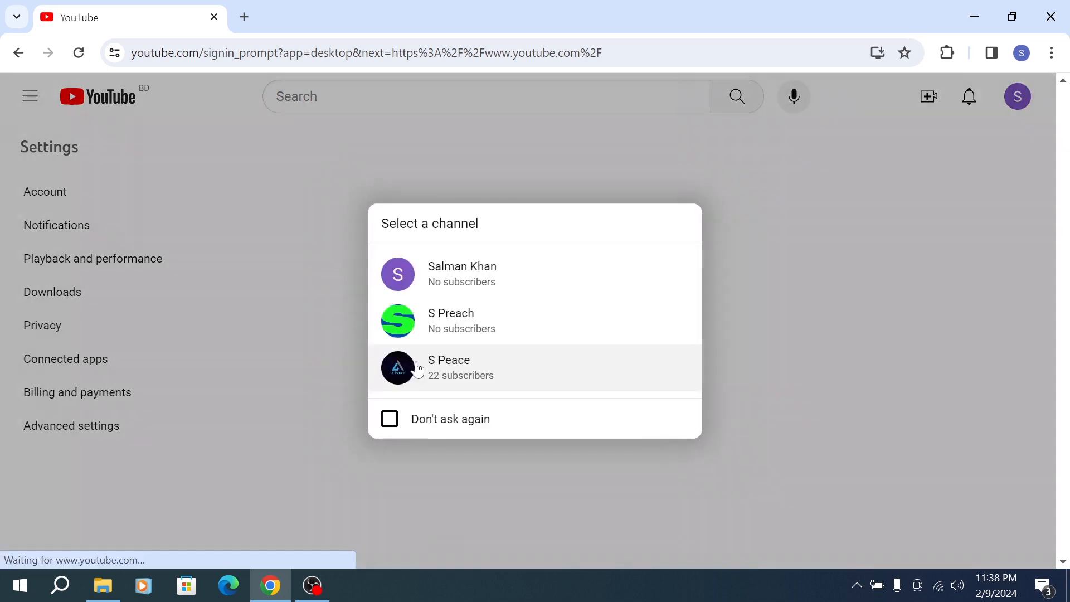
left_click(461, 371)
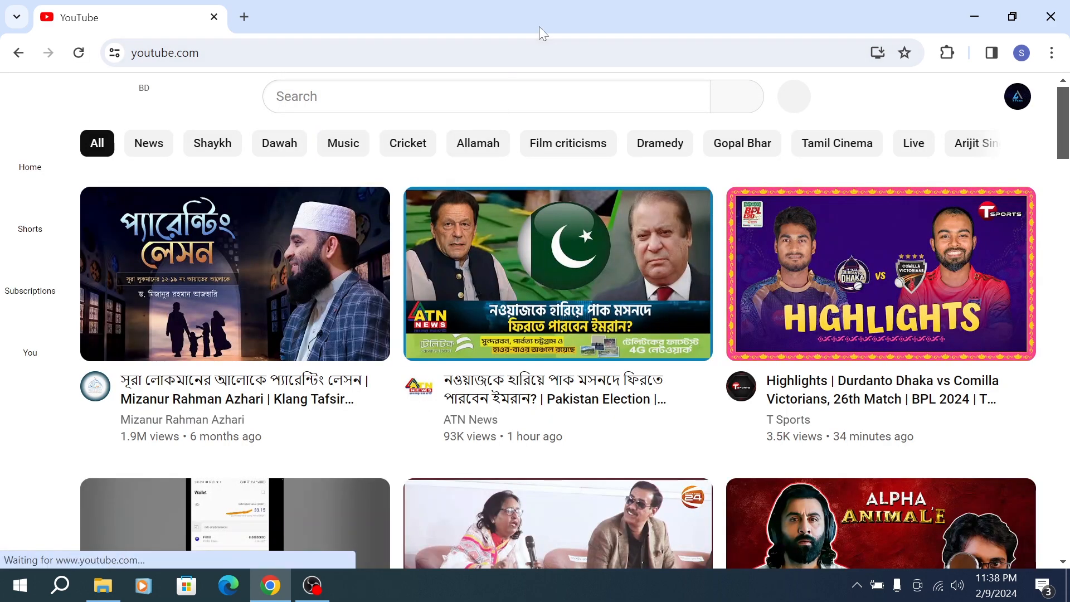
Sign out of the current YouTube account and maximize the browser window.
left_click_drag(540, 28, 134, 87)
left_click_drag(291, 85, 205, 104)
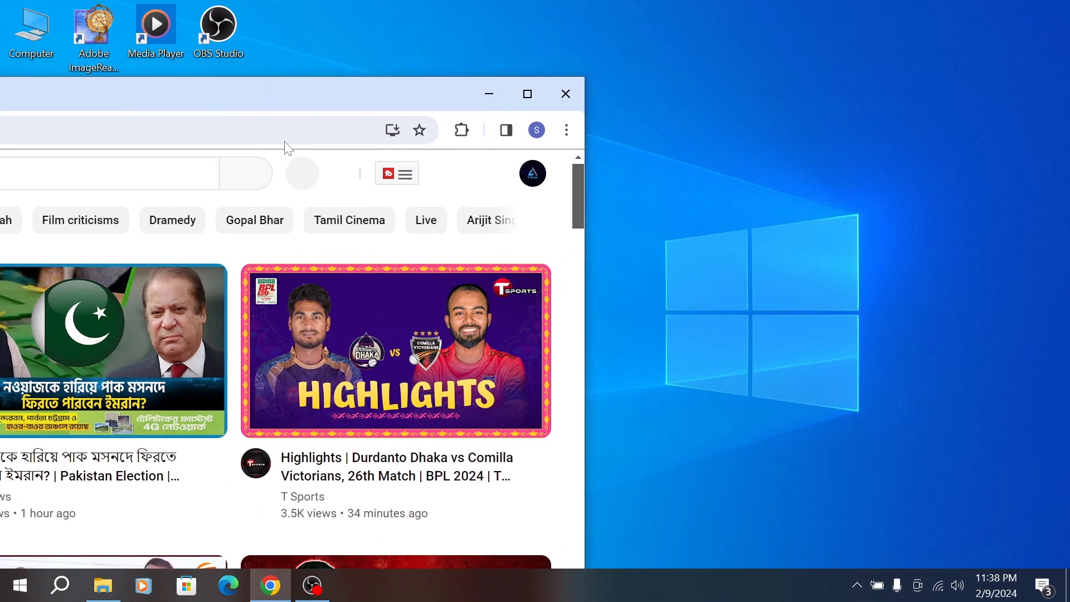
left_click(532, 186)
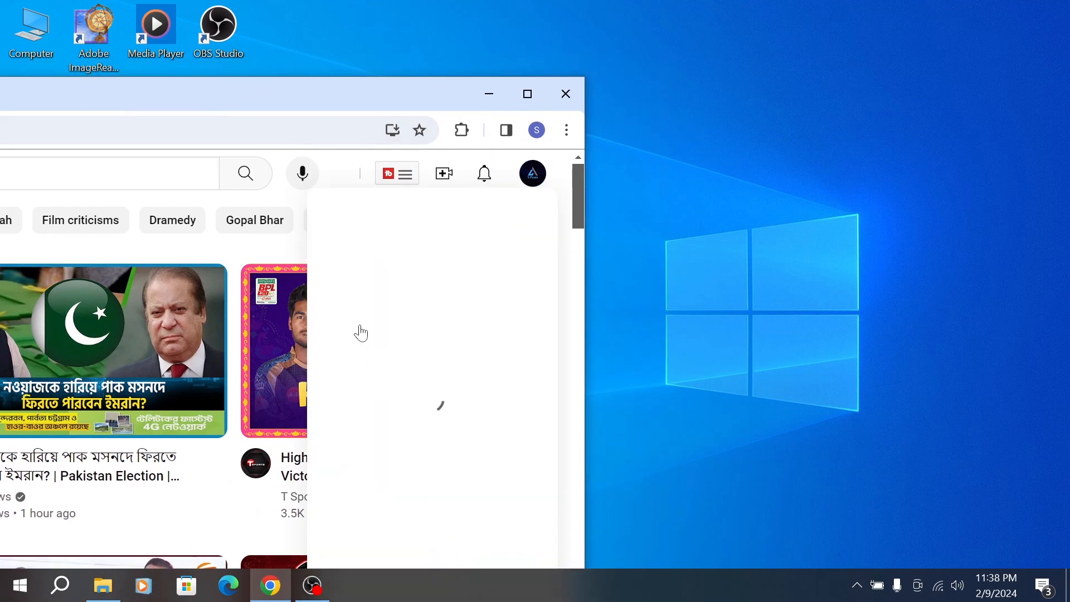
left_click(358, 336)
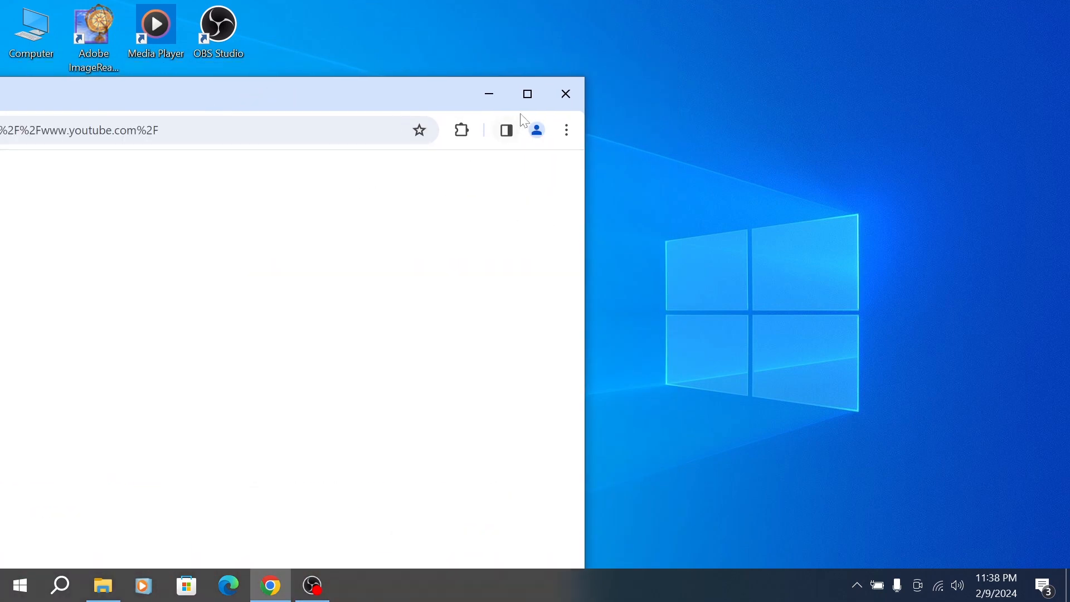
left_click(524, 106)
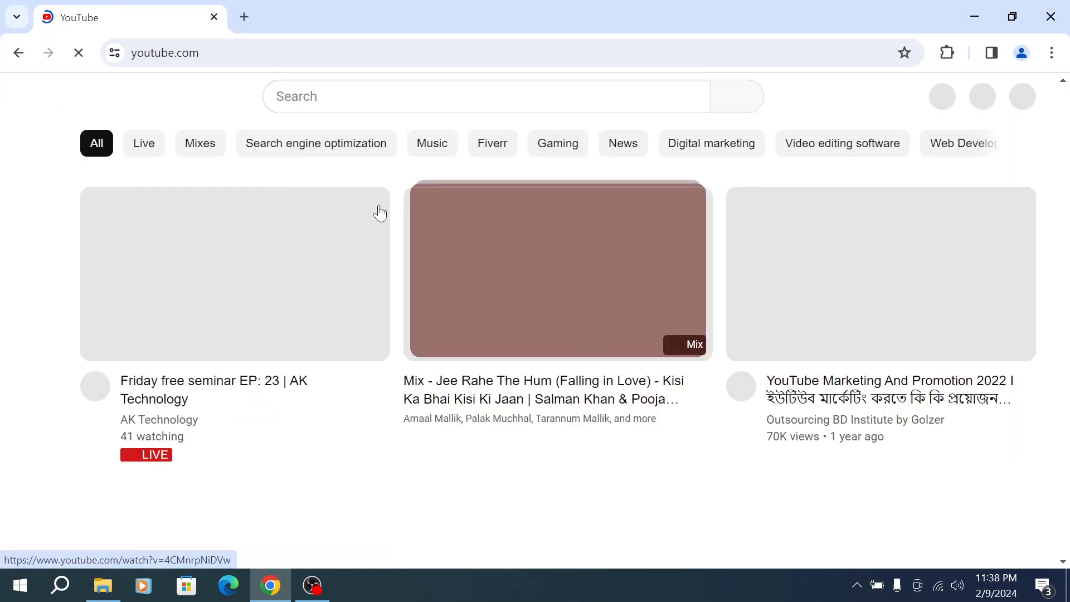
Sign in to YouTube with the second listed Google account, entering the account password, and select the channel with 2 subscribers.
left_click_drag(490, 37, 80, 122)
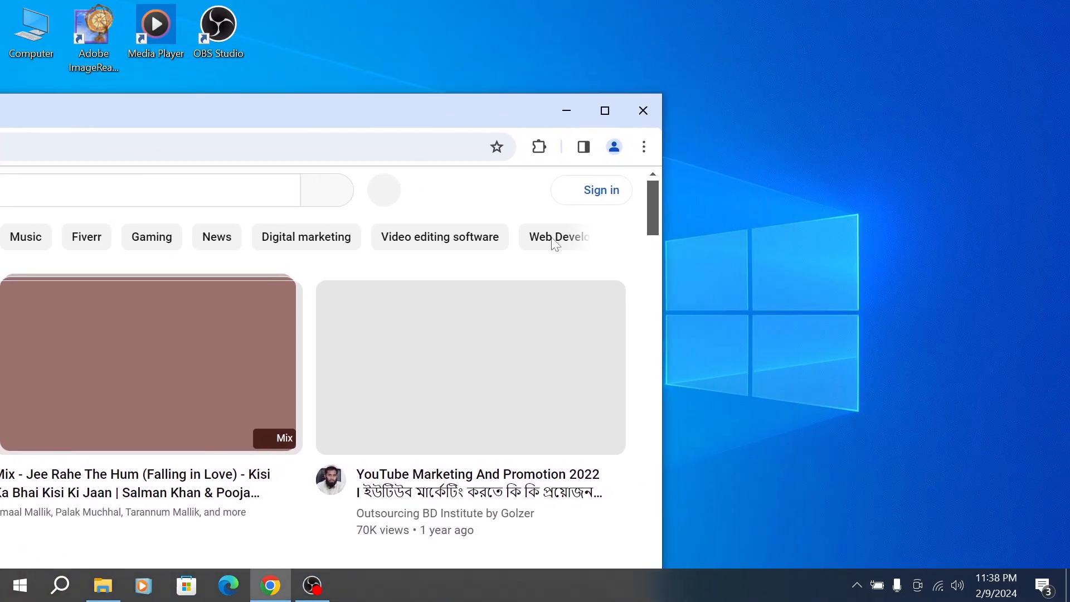
left_click(594, 201)
left_click(600, 122)
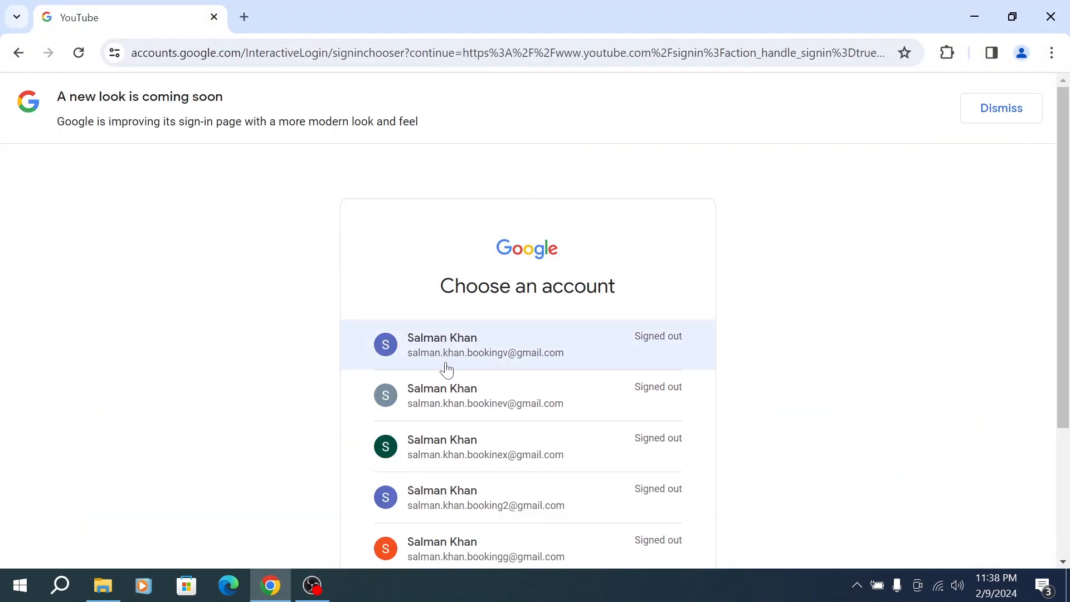
left_click(455, 401)
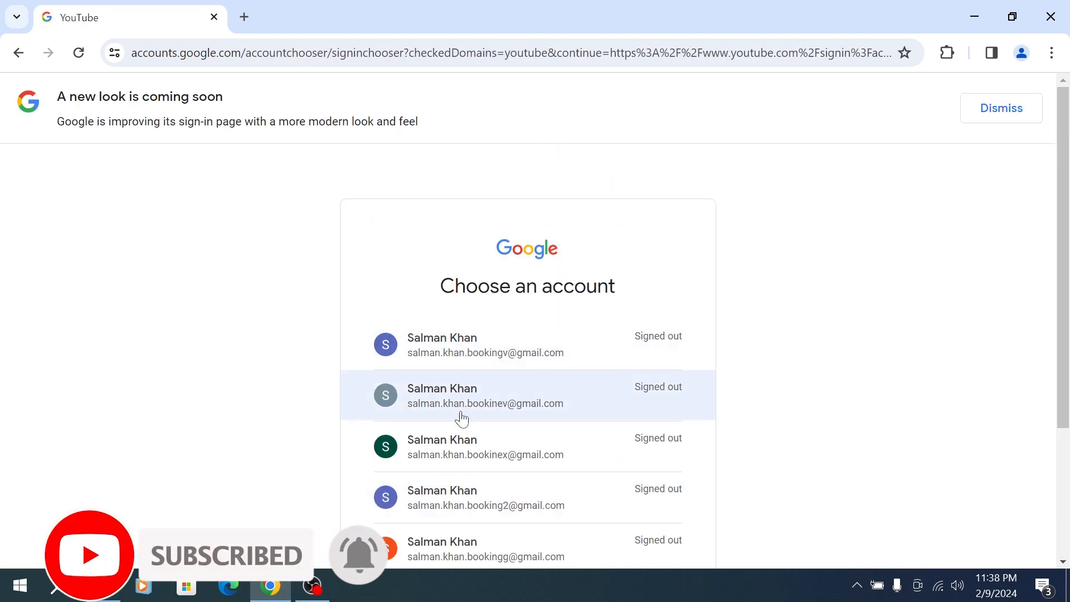
left_click(464, 404)
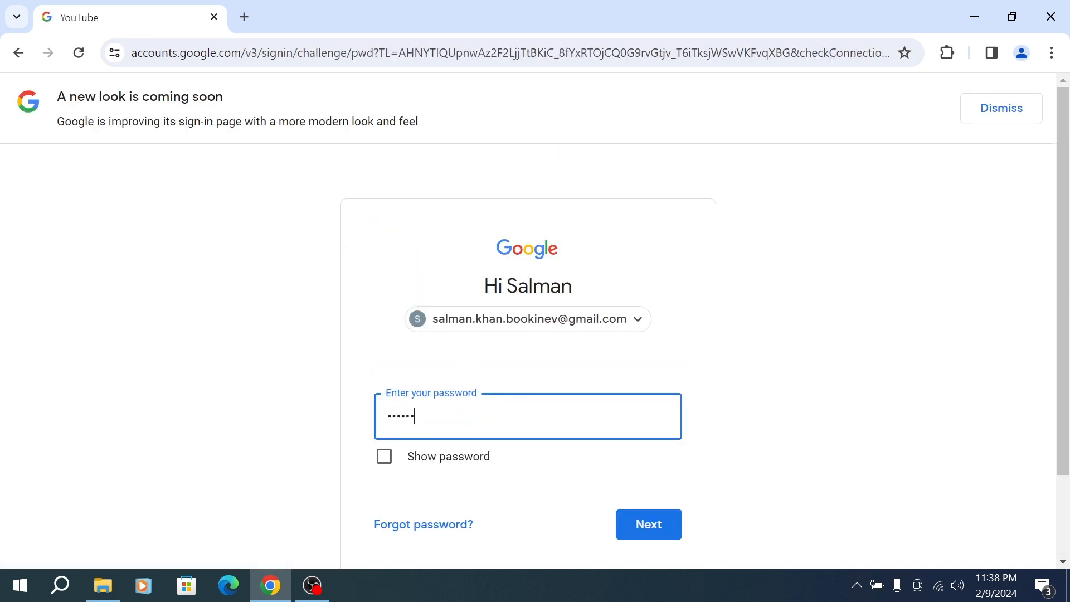
key("Return")
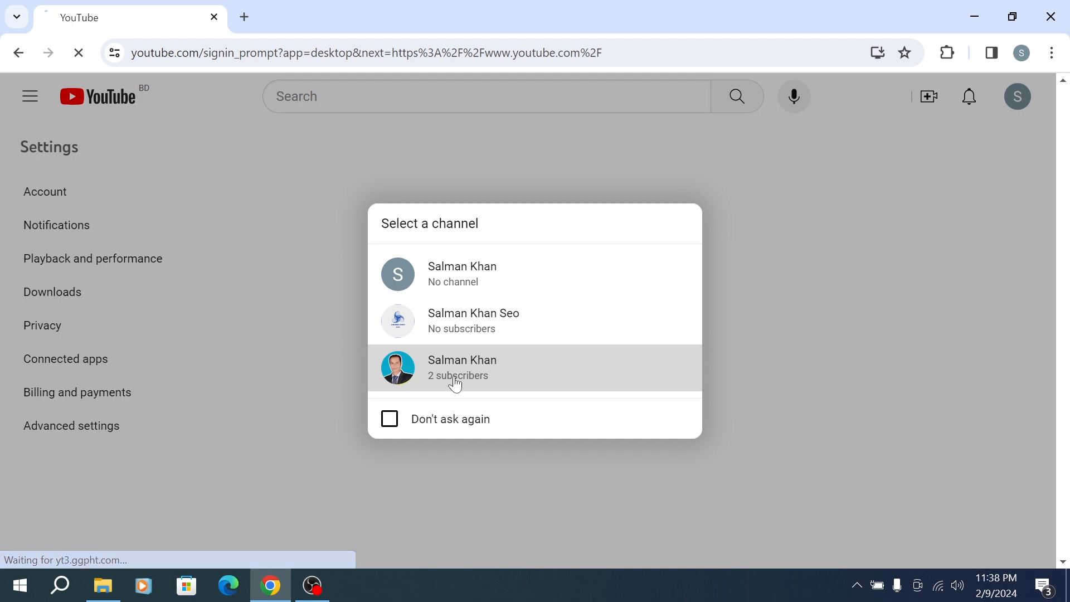
left_click(455, 379)
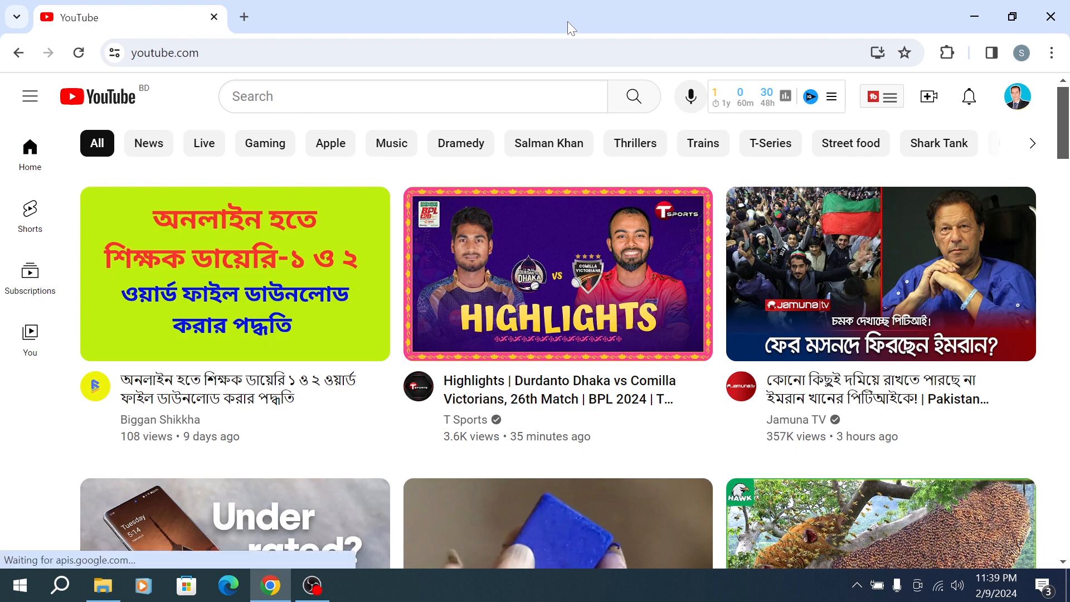
Open YouTube Studio for the signed-in channel and maximize the browser window.
left_click_drag(567, 21, 134, 71)
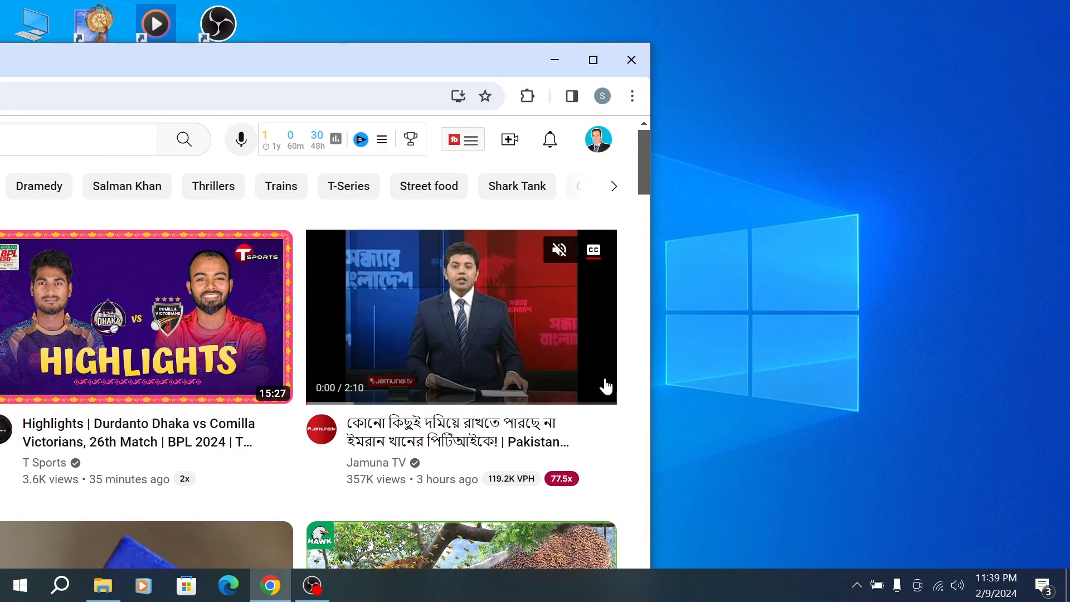
left_click(599, 140)
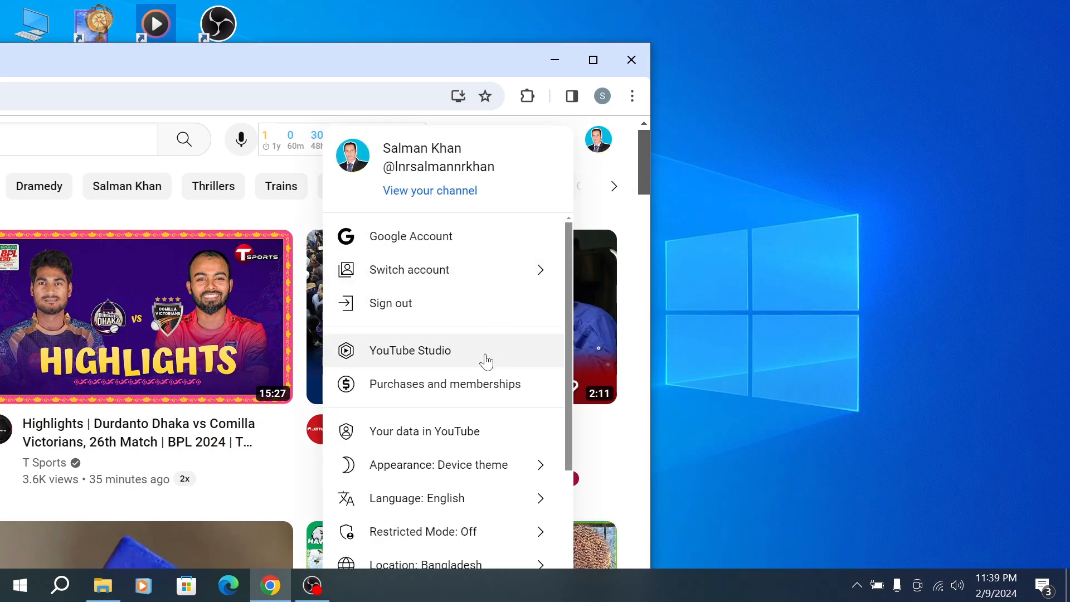
left_click(453, 354)
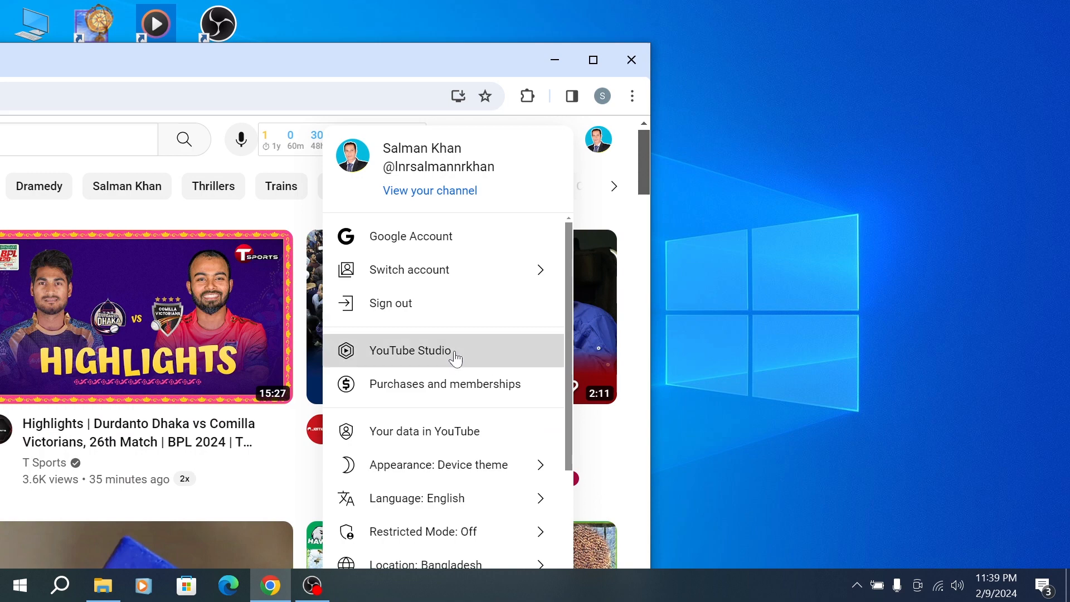
left_click(592, 60)
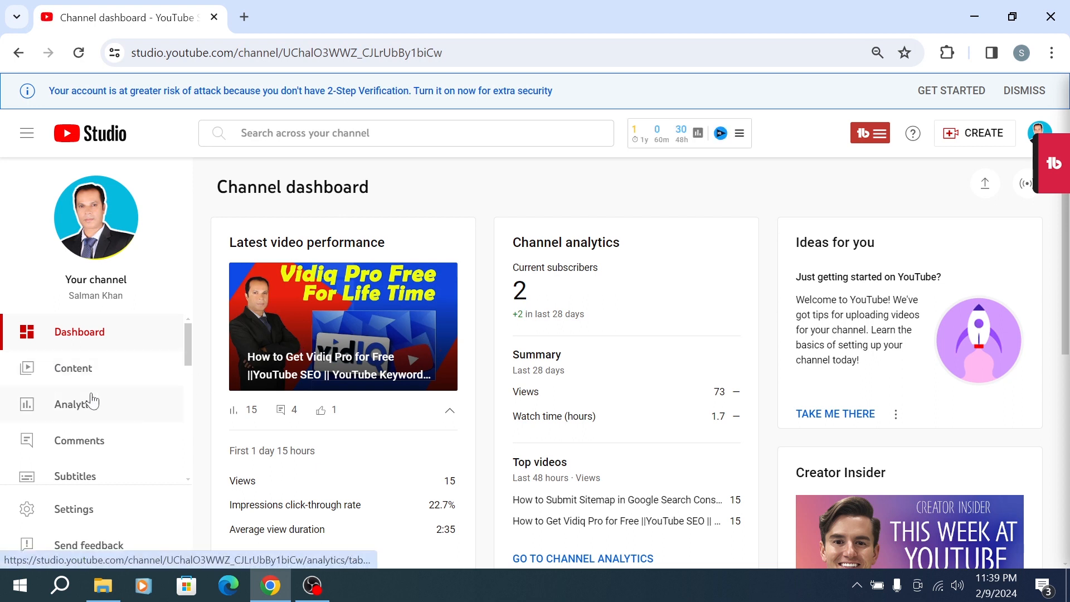
left_click(857, 587)
left_click(888, 521)
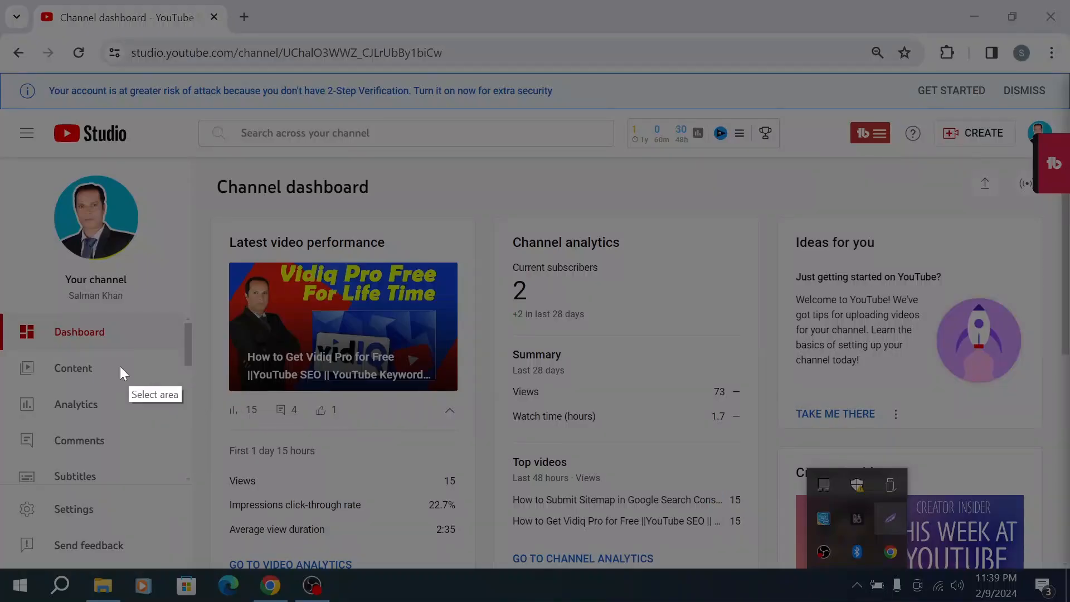
left_click_drag(34, 345, 278, 413)
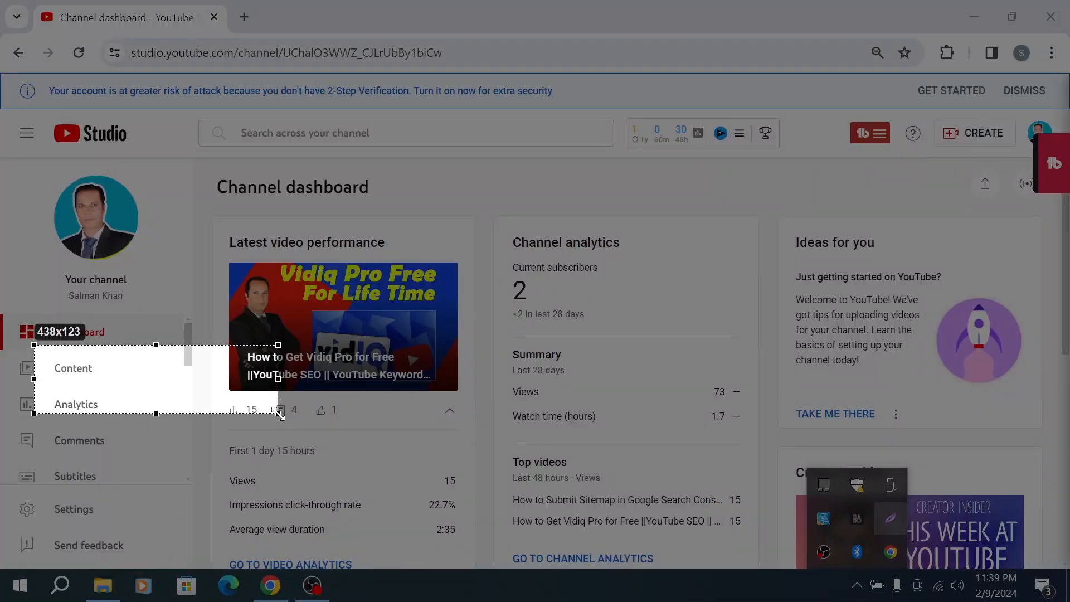
right_click(231, 386)
left_click(273, 497)
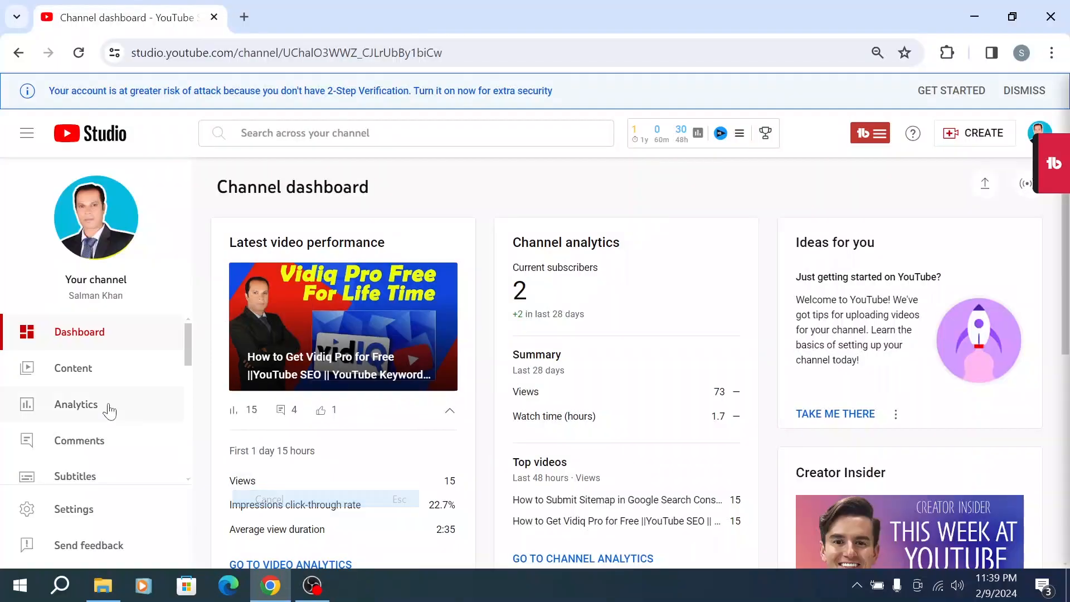
Open the channel's Content page in YouTube Studio.
left_click(77, 378)
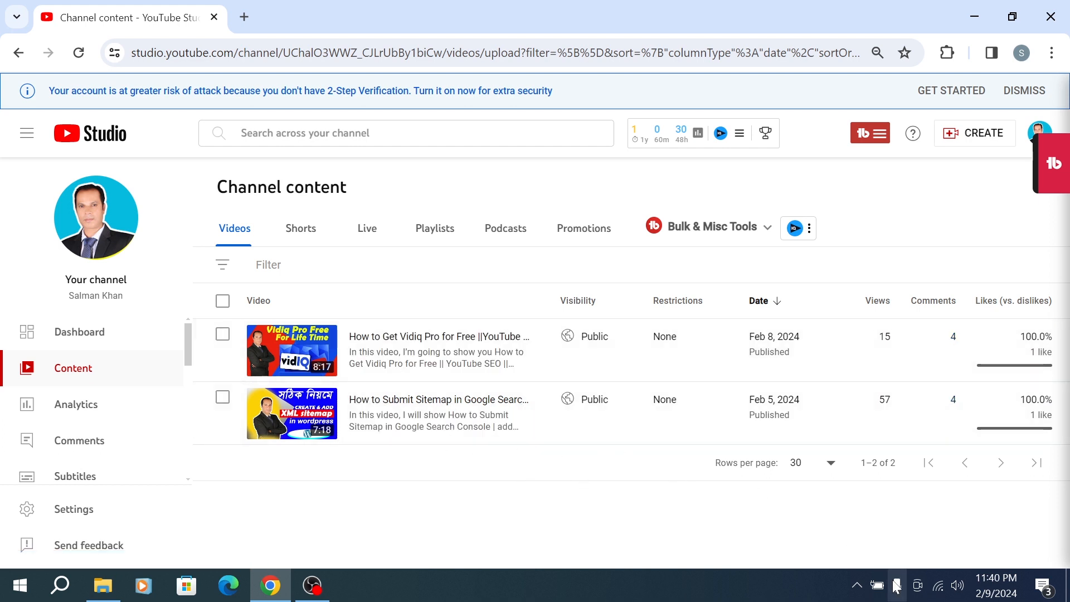
left_click(857, 584)
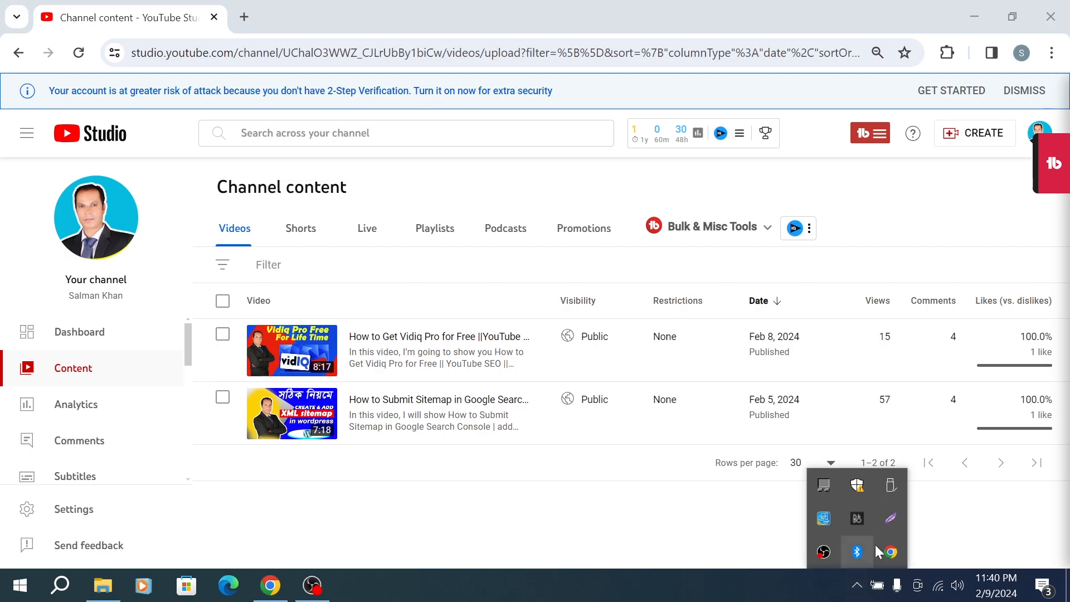
left_click(891, 518)
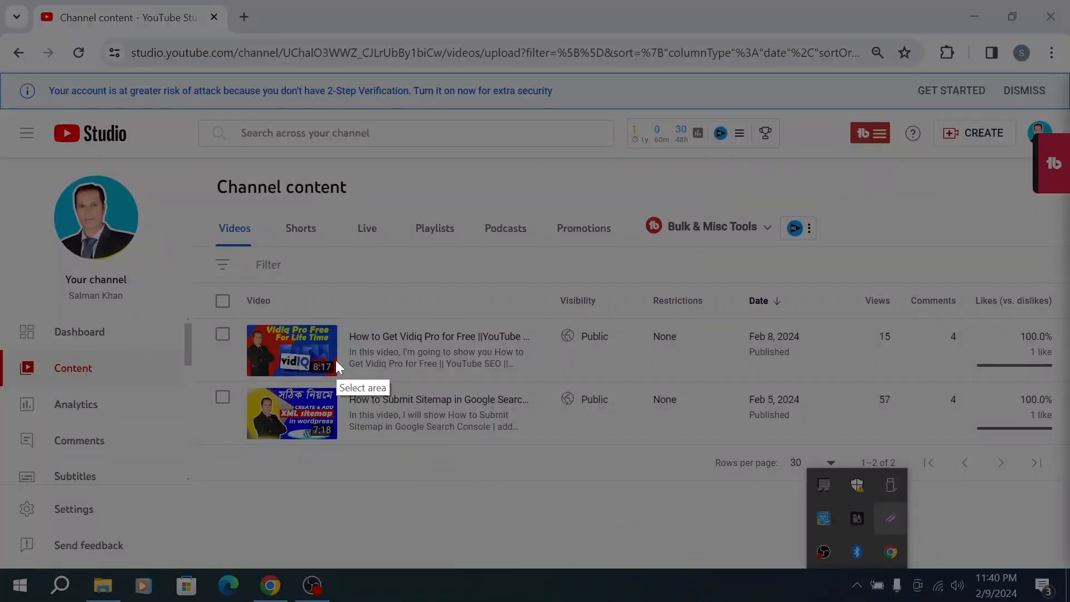
left_click_drag(290, 322, 448, 381)
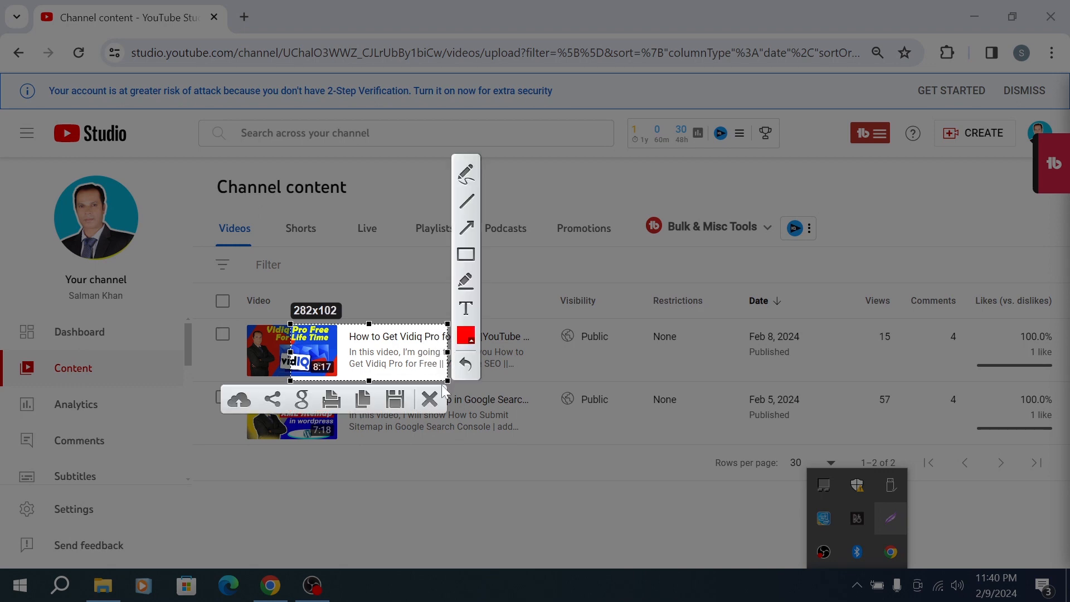
right_click(356, 356)
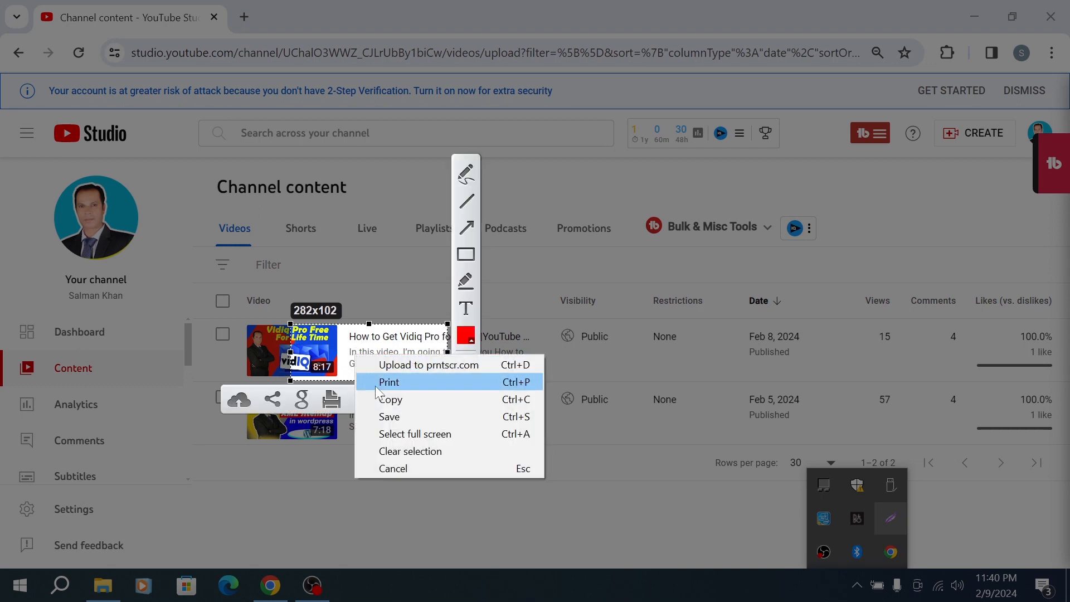
left_click(391, 470)
Open the details of the "How to Get Vidiq Pro for Free" video and look through its description.
mouse_move(351, 368)
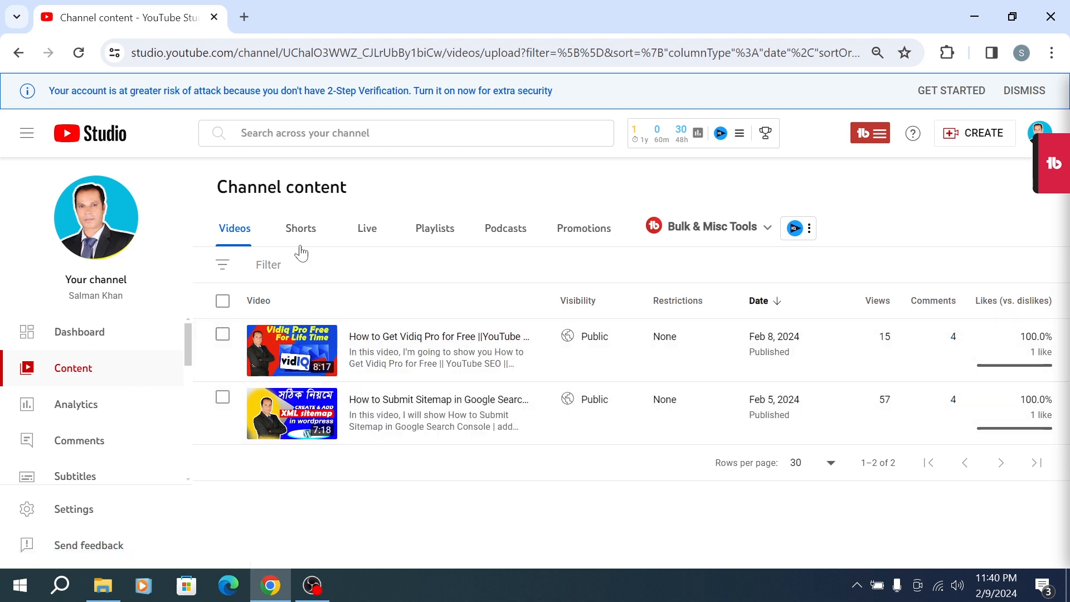
key("ctrl+plus")
key("ctrl+plus")
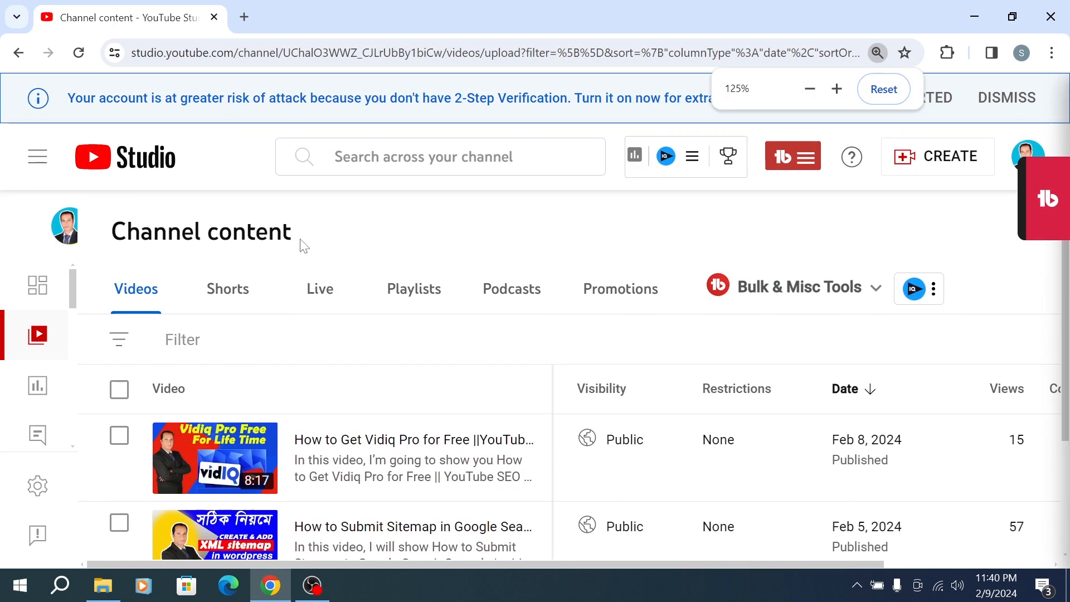
scroll(310, 343, "down", 1)
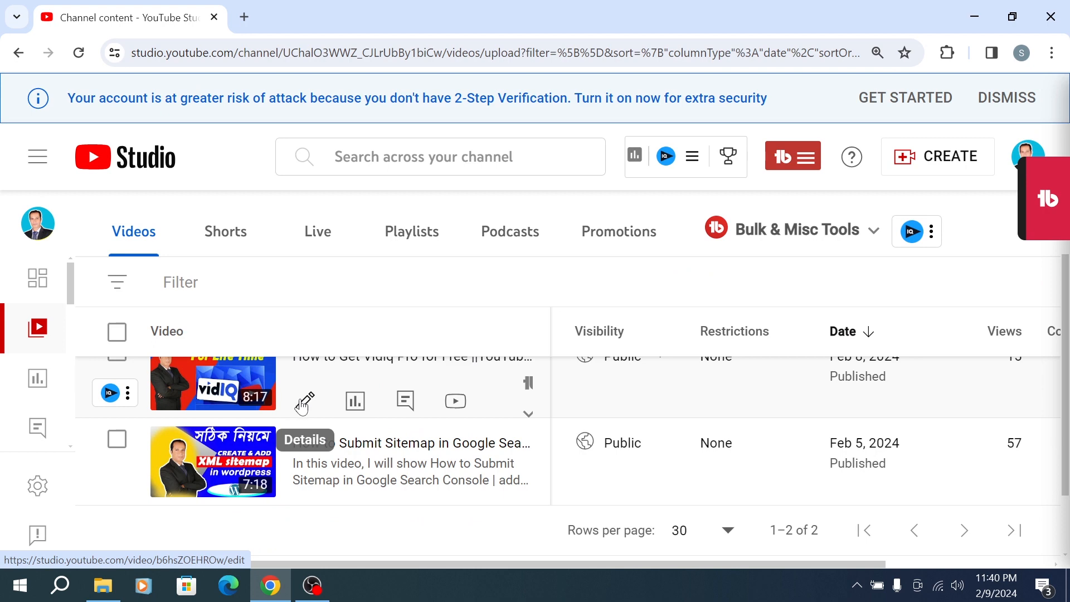
key("ctrl+minus")
key("ctrl+minus")
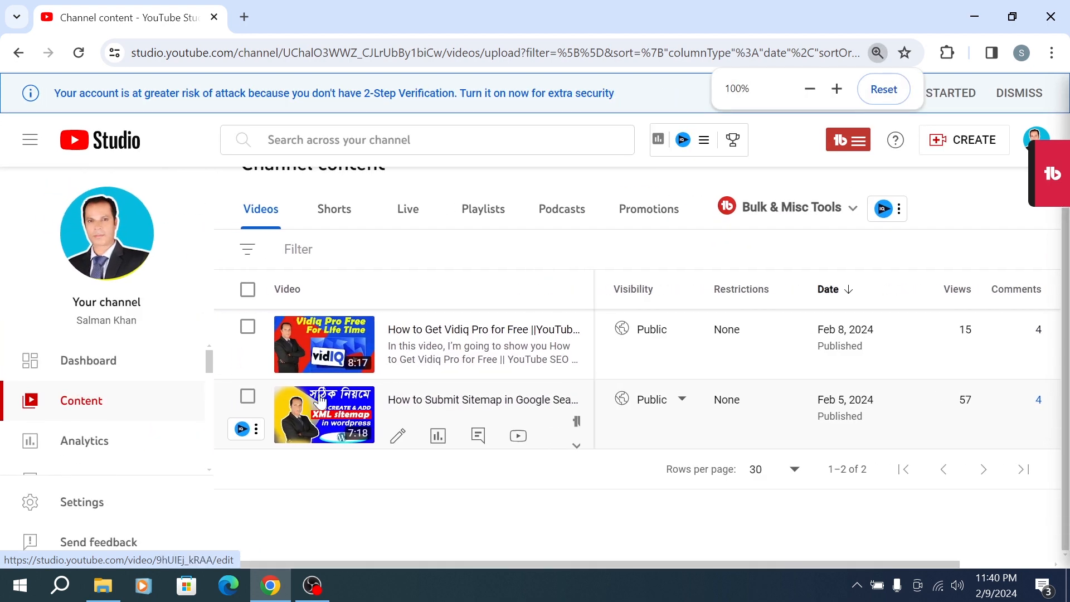
left_click(398, 368)
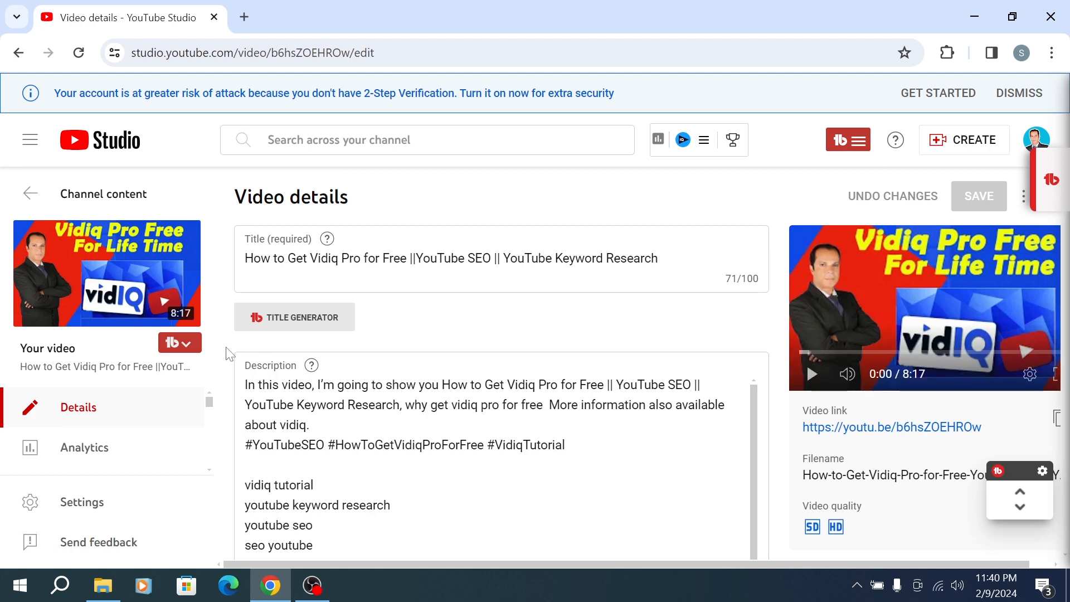
scroll(229, 359, "down", 3)
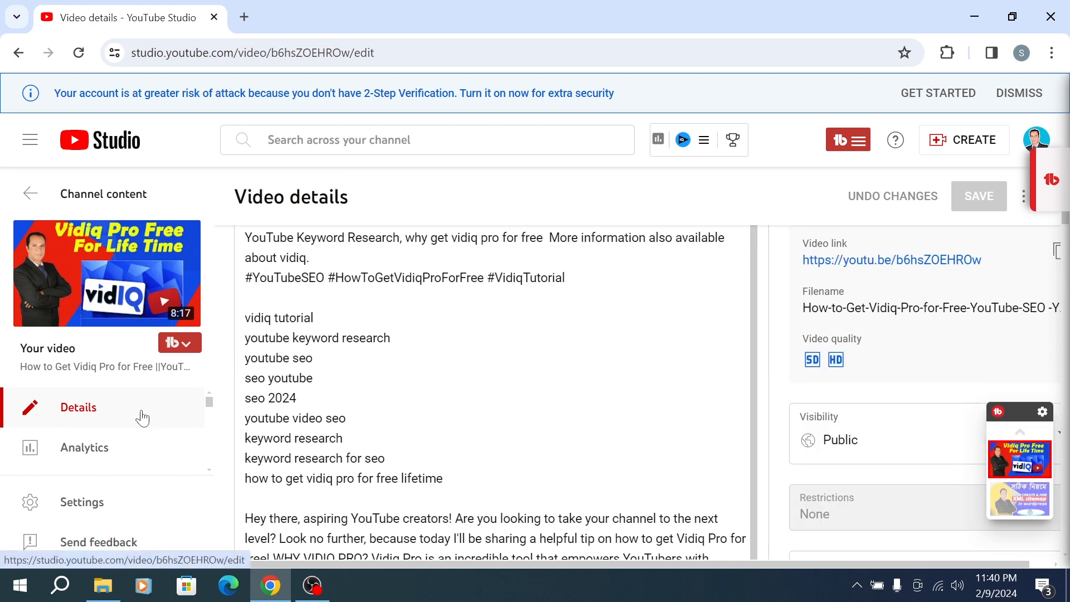
Open the "How to Get Vidiq Pro for Free" video in the video editor.
scroll(116, 434, "down", 2)
scroll(136, 440, "up", 2)
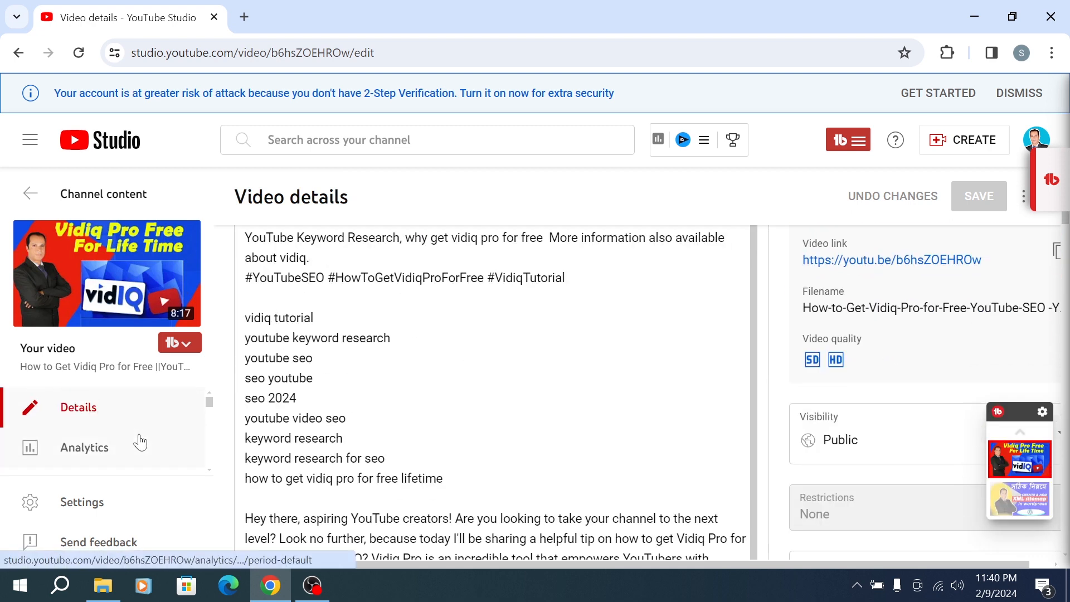
scroll(98, 443, "down", 2)
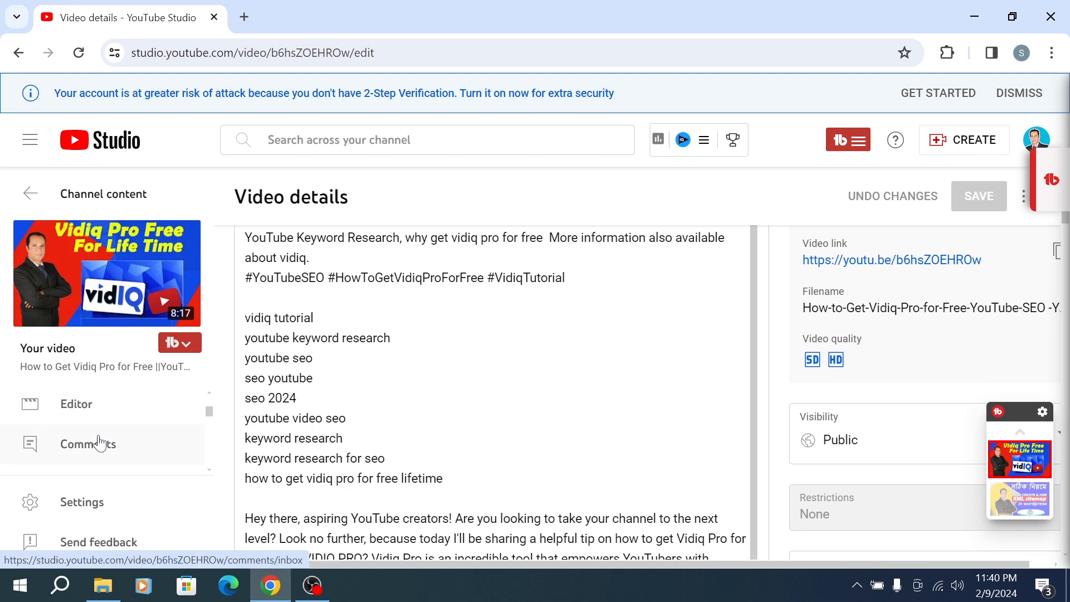
scroll(90, 437, "up", 2)
scroll(84, 447, "down", 2)
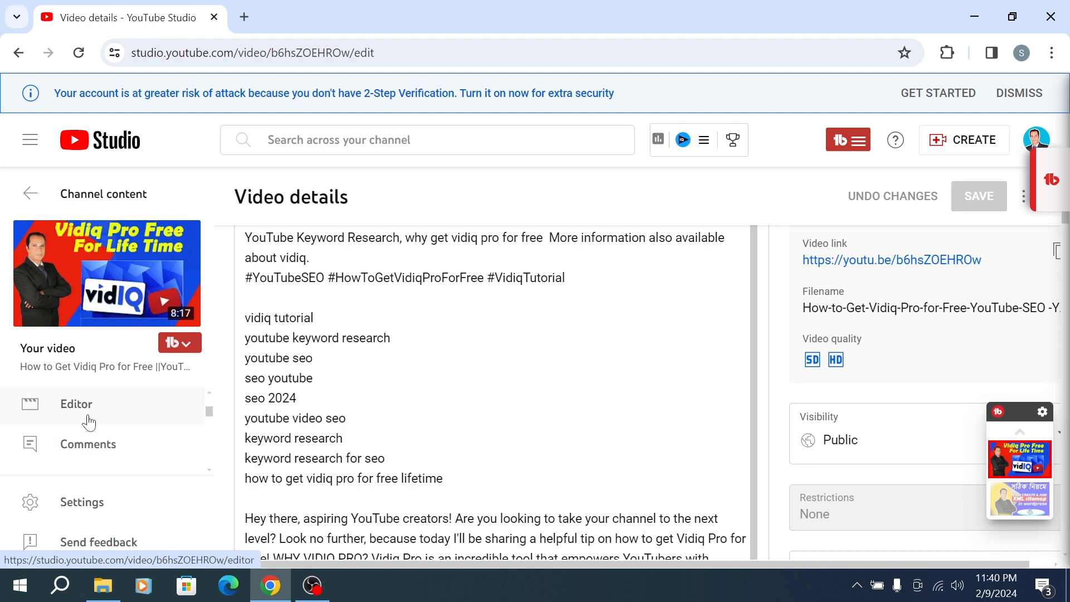
scroll(88, 423, "down", 2)
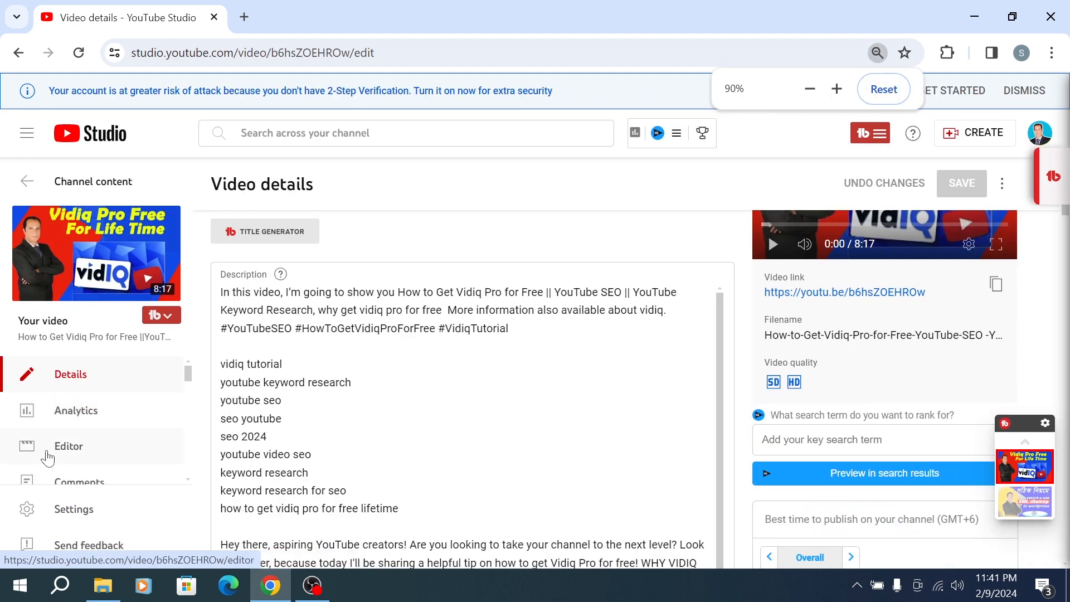
left_click(63, 455)
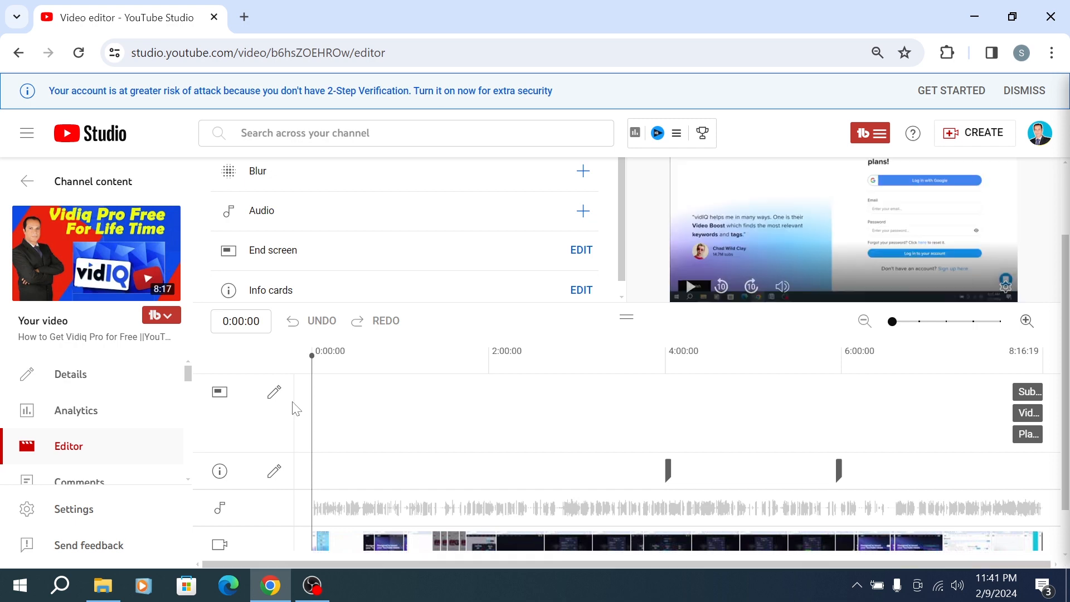
Add a custom blur to the video with the Rectangle blur shape.
scroll(300, 418, "down", 1)
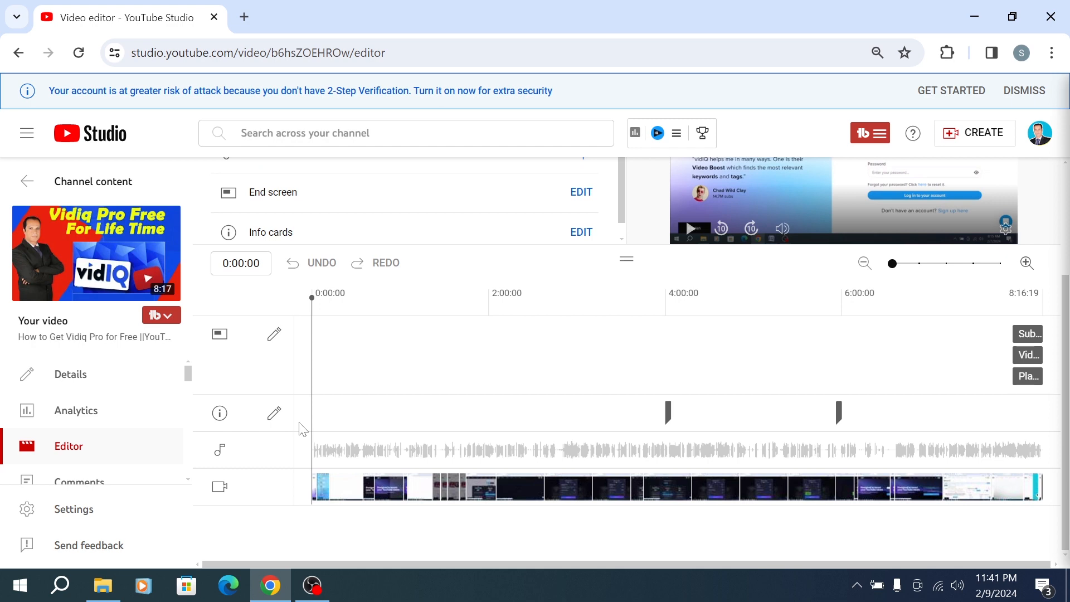
scroll(302, 429, "up", 1)
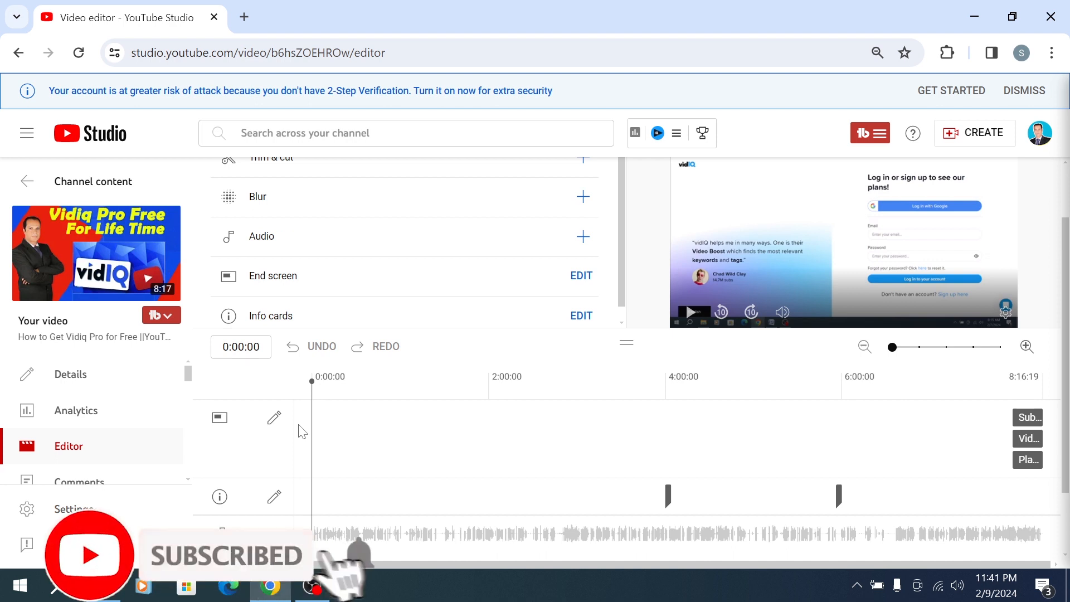
scroll(301, 432, "up", 2)
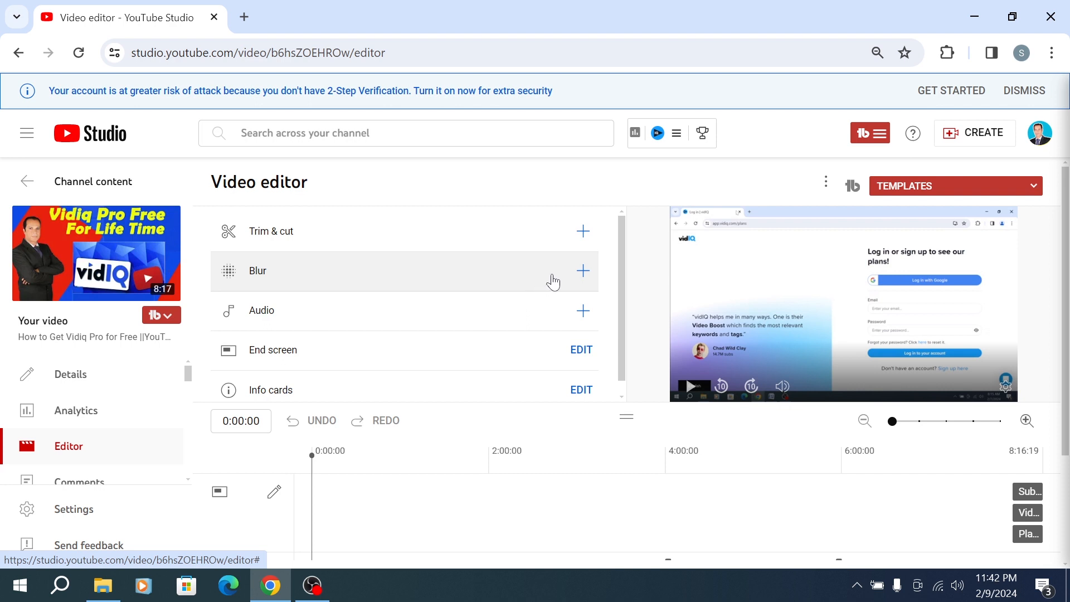
left_click(582, 273)
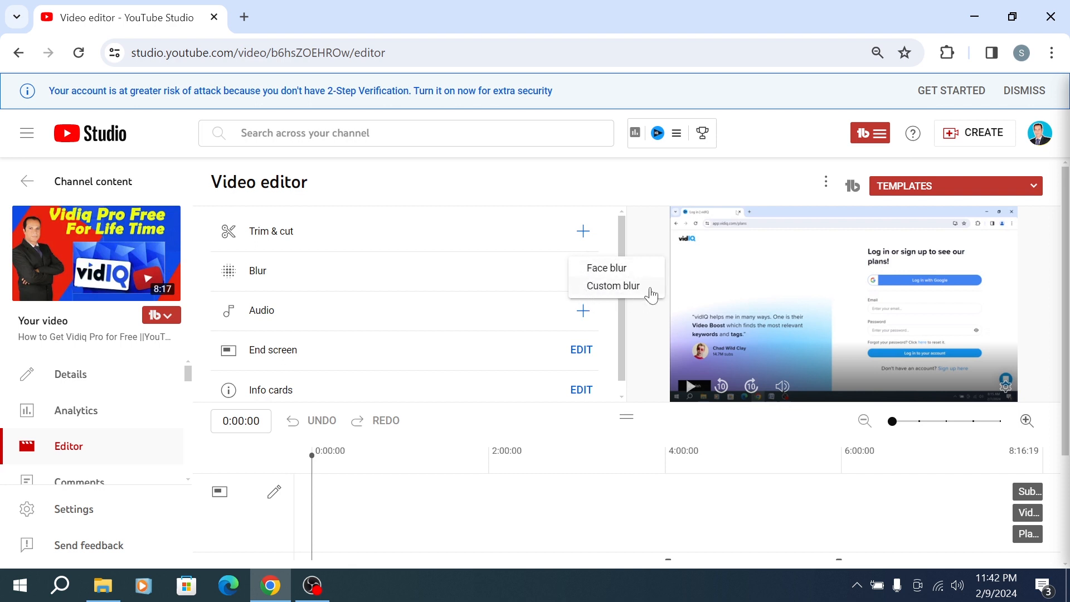
left_click(609, 287)
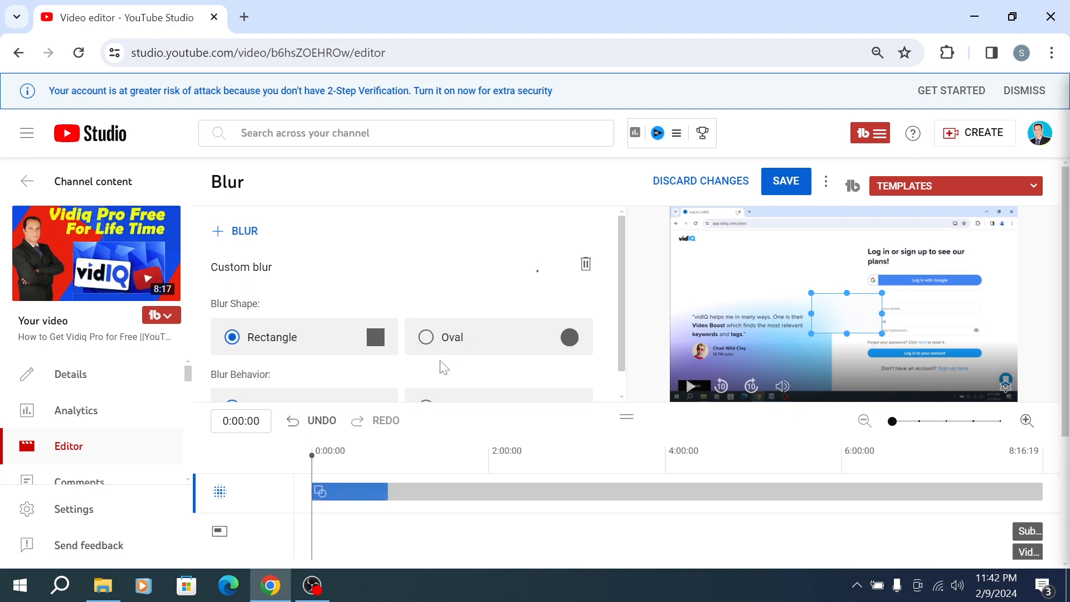
scroll(445, 366, "down", 1)
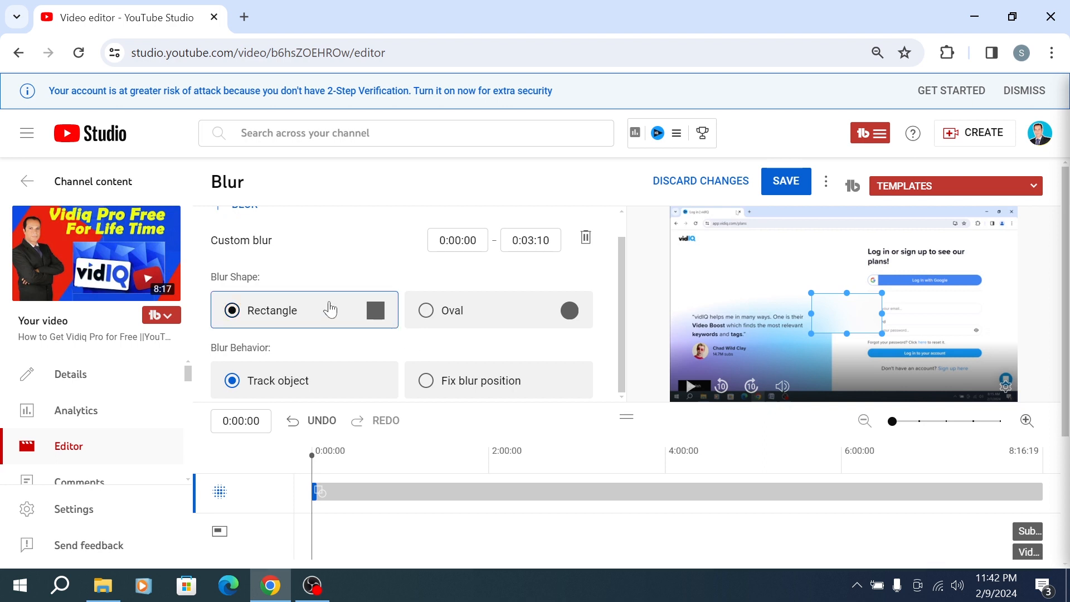
left_click(259, 322)
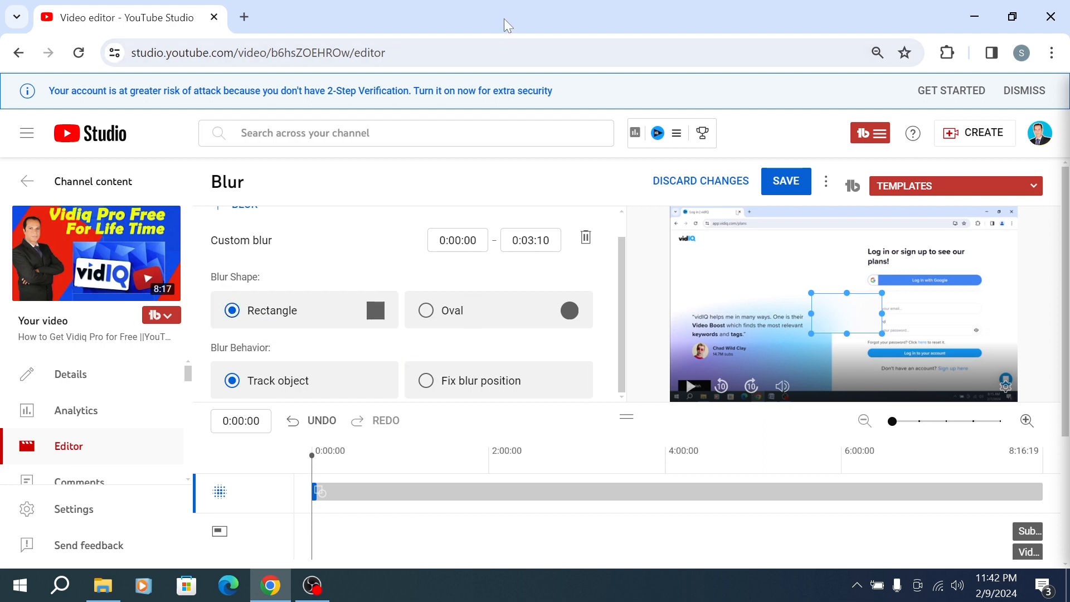
Shift the browser window aside and move the blur rectangle off the login form, toward the testimonial text in the preview.
left_click_drag(507, 25, 239, 24)
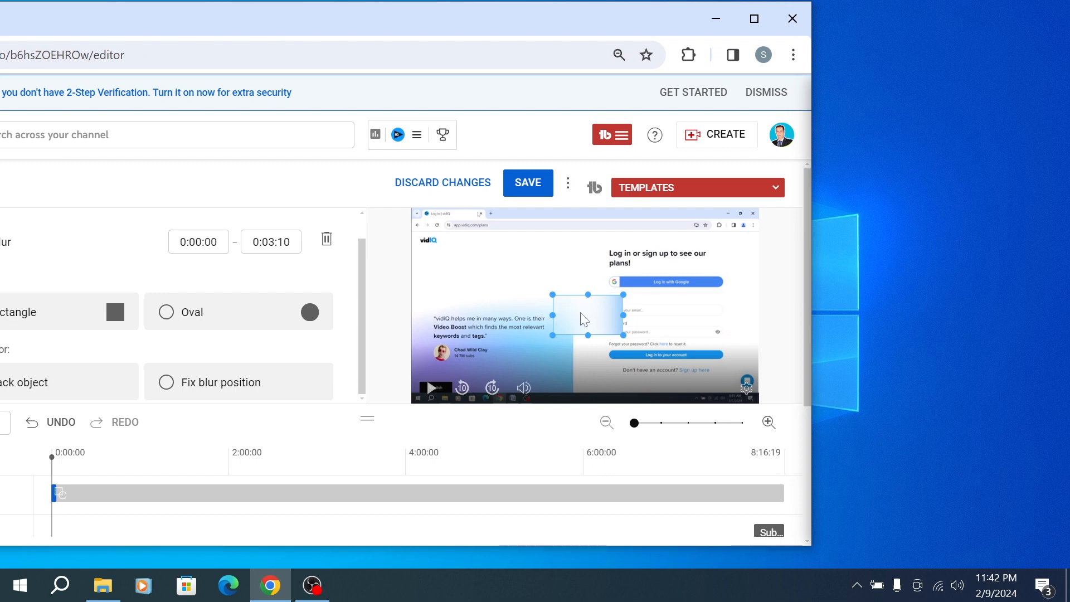
left_click_drag(566, 309, 498, 305)
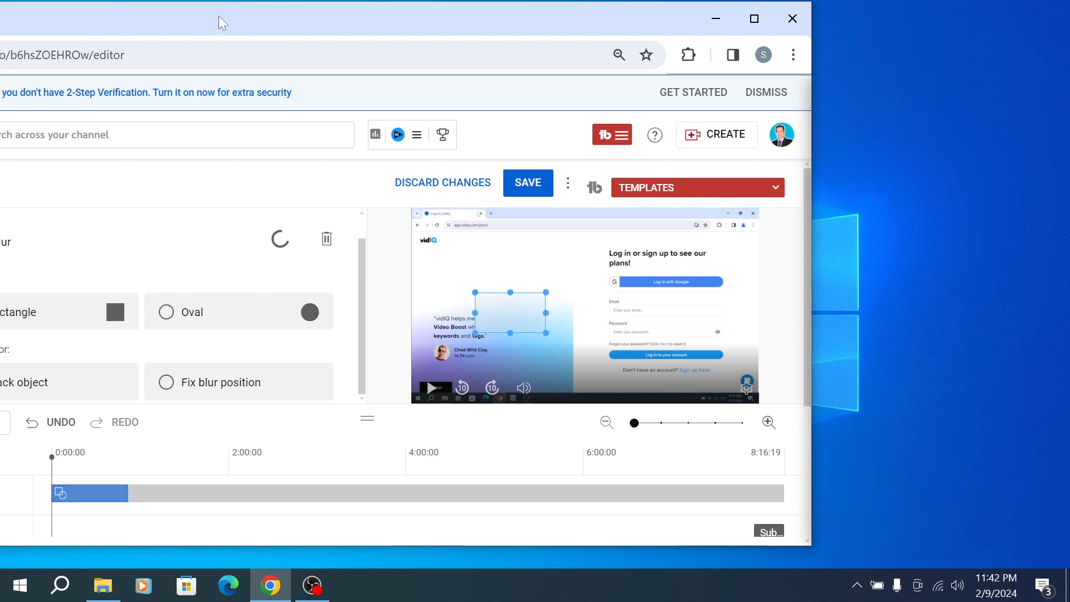
left_click_drag(222, 22, 367, 28)
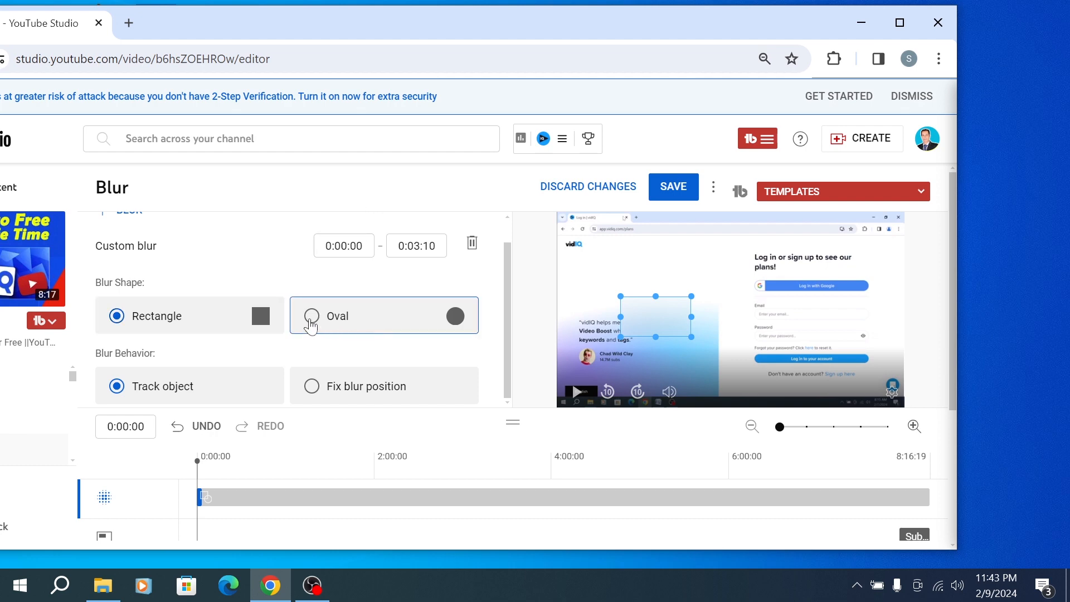
Change the blur shape to Oval, then widen and reposition it over the testimonial text in the preview.
left_click(313, 319)
left_click_drag(622, 318, 560, 317)
mouse_move(691, 319)
left_mouse_down()
mouse_move(741, 320)
mouse_move(684, 316)
mouse_move(680, 325)
mouse_move(676, 302)
mouse_move(660, 340)
mouse_move(660, 323)
mouse_move(663, 353)
mouse_move(672, 323)
left_mouse_up()
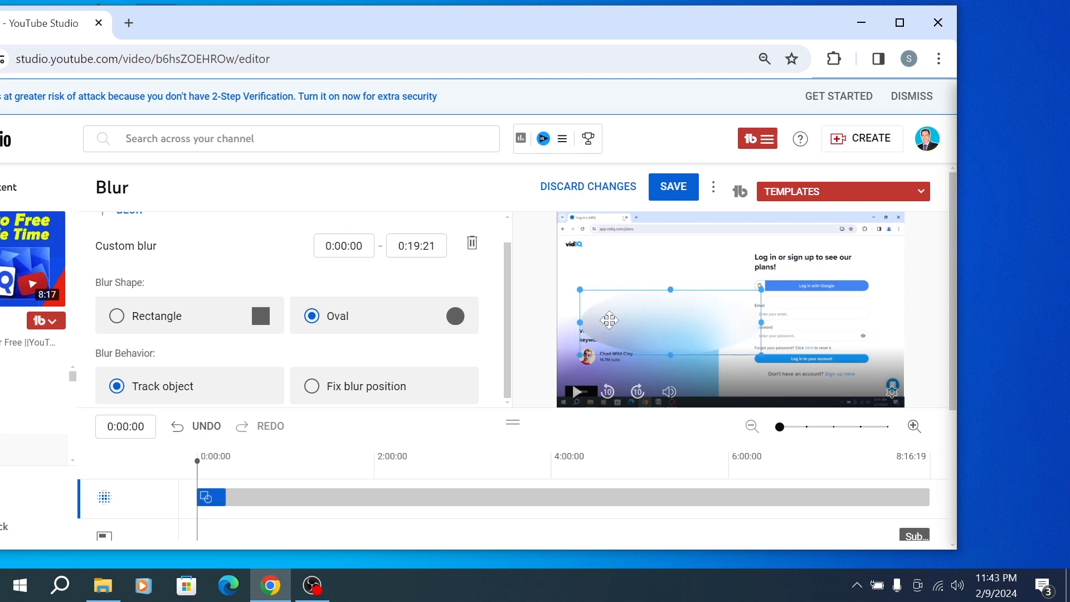
mouse_move(655, 323)
left_mouse_down()
mouse_move(642, 352)
mouse_move(643, 325)
left_mouse_up()
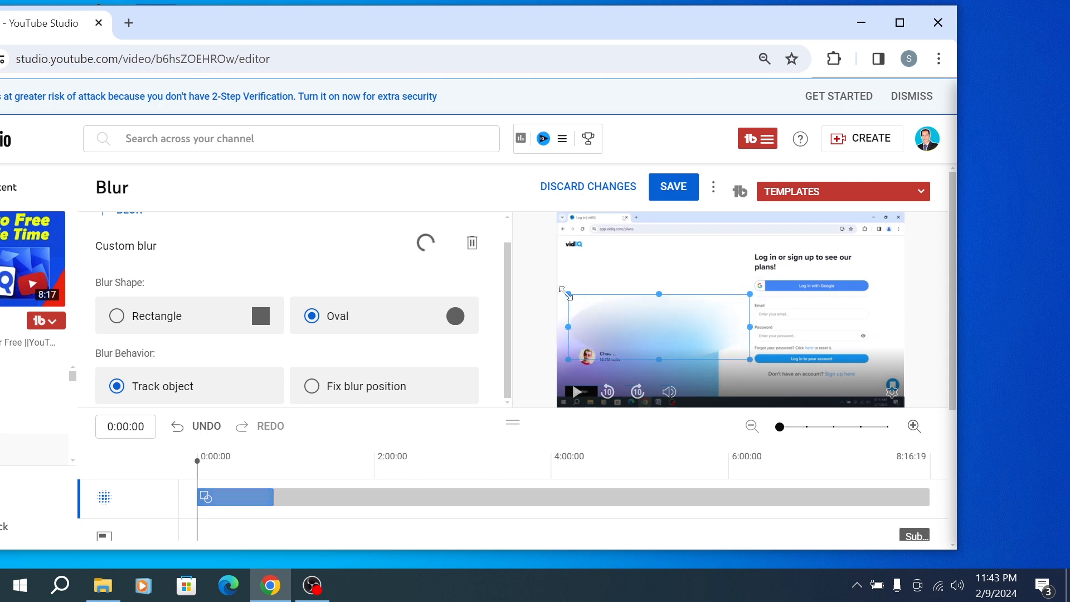
left_click_drag(568, 294, 617, 330)
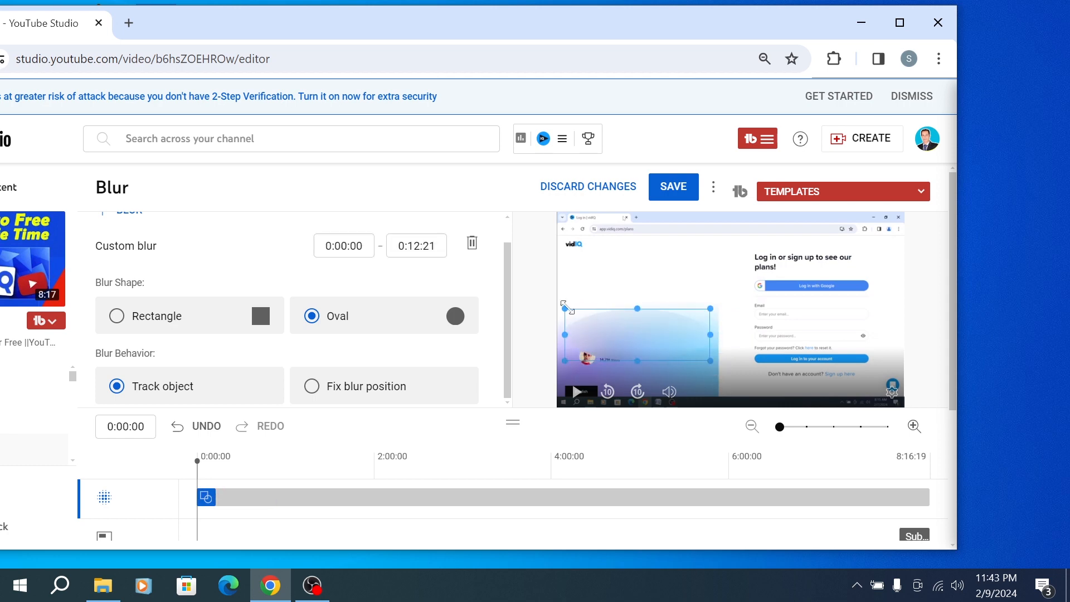
left_click_drag(565, 307, 621, 332)
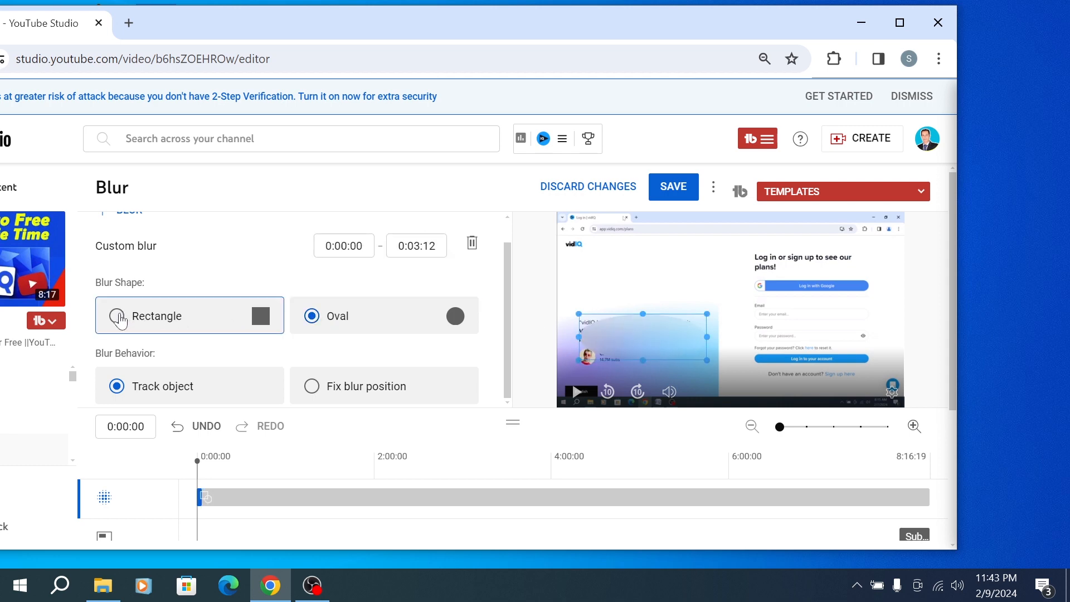
Change the blur shape to Rectangle and try different positions around the testimonial text, leaving it over the testimonial.
left_click(119, 320)
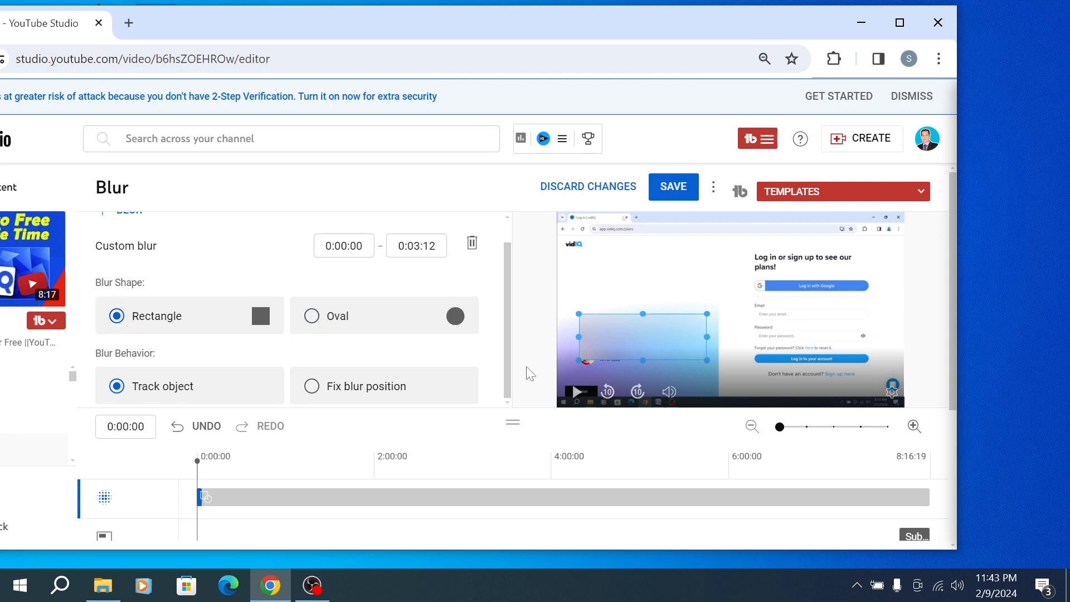
left_click_drag(632, 335, 633, 332)
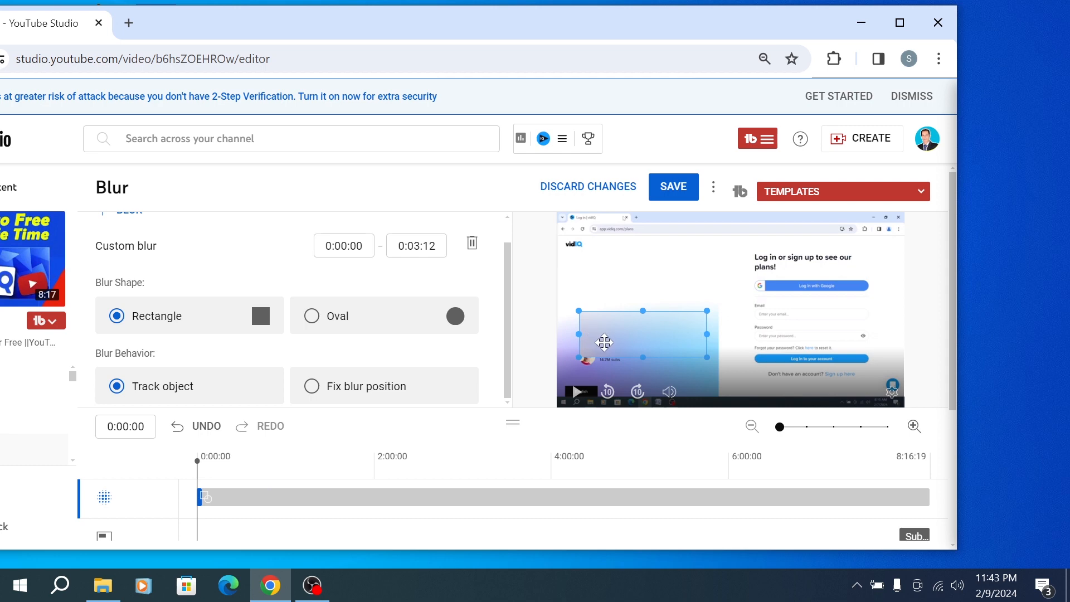
left_click_drag(605, 338, 614, 342)
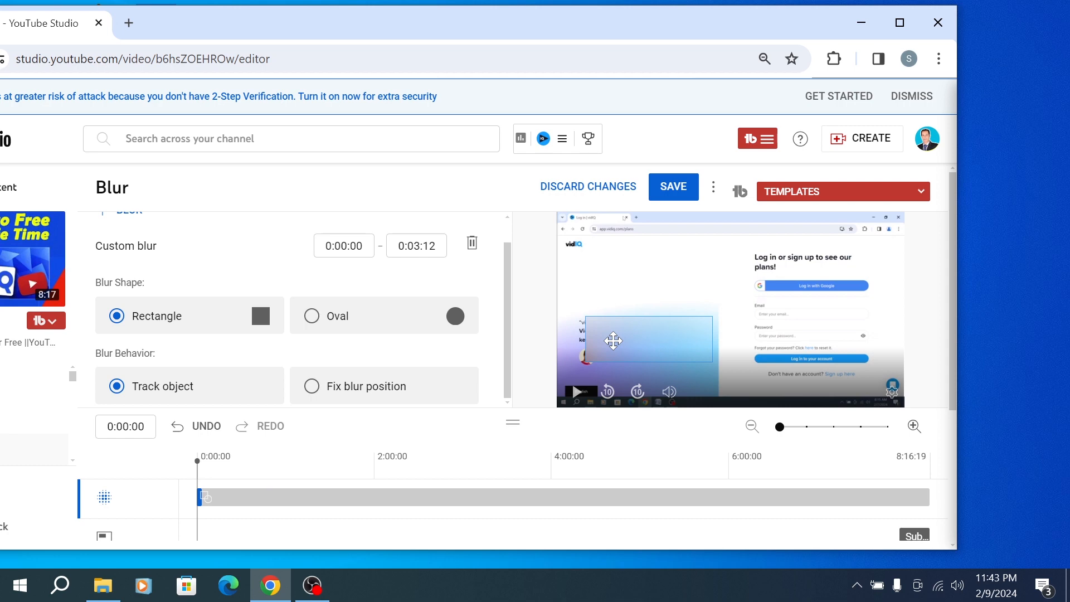
left_click(614, 340)
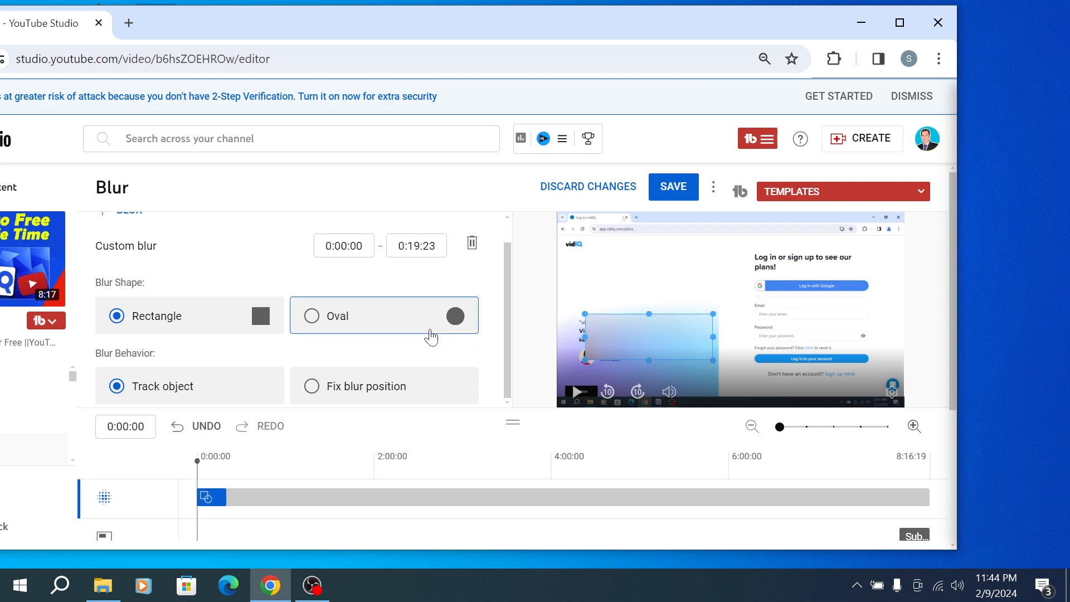
left_click_drag(636, 339, 662, 309)
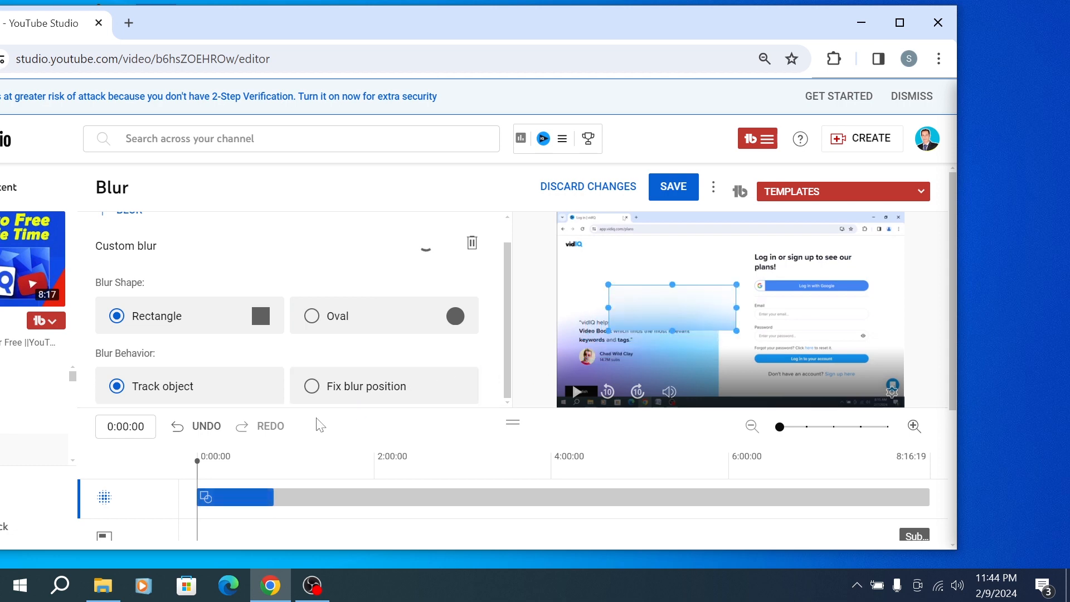
scroll(318, 426, "down", 2)
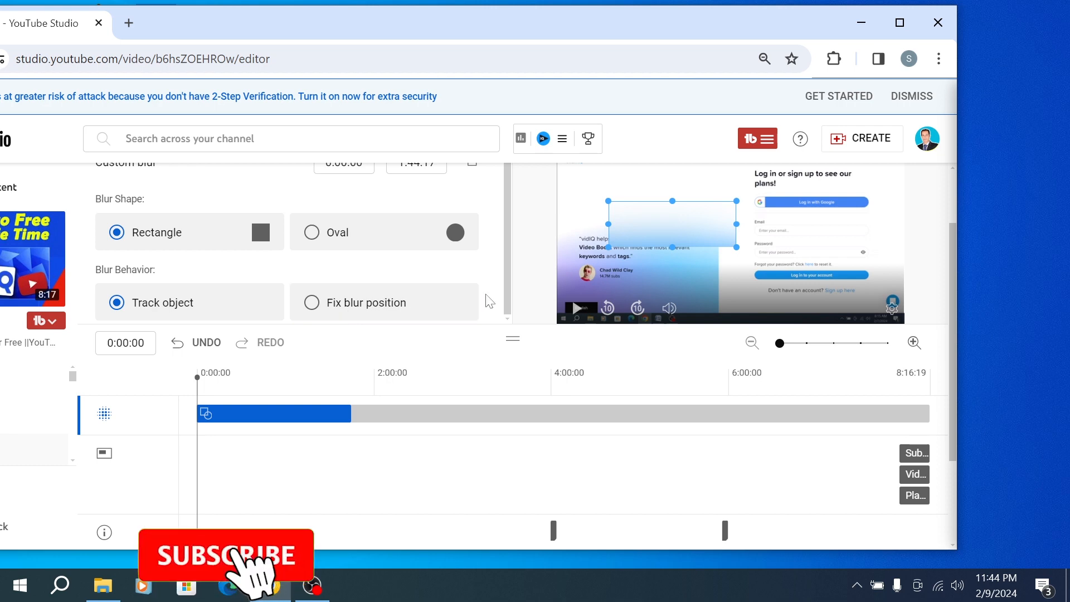
left_click_drag(647, 223, 627, 256)
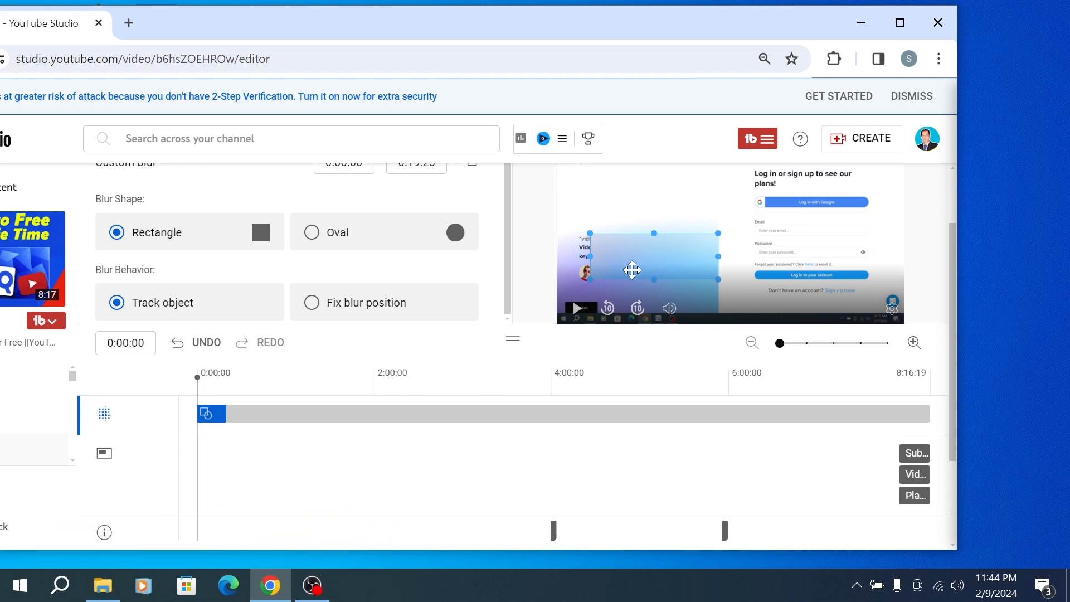
Set the blur behavior to Fix blur position and adjust the rectangle's placement over the testimonial text.
left_click(115, 294)
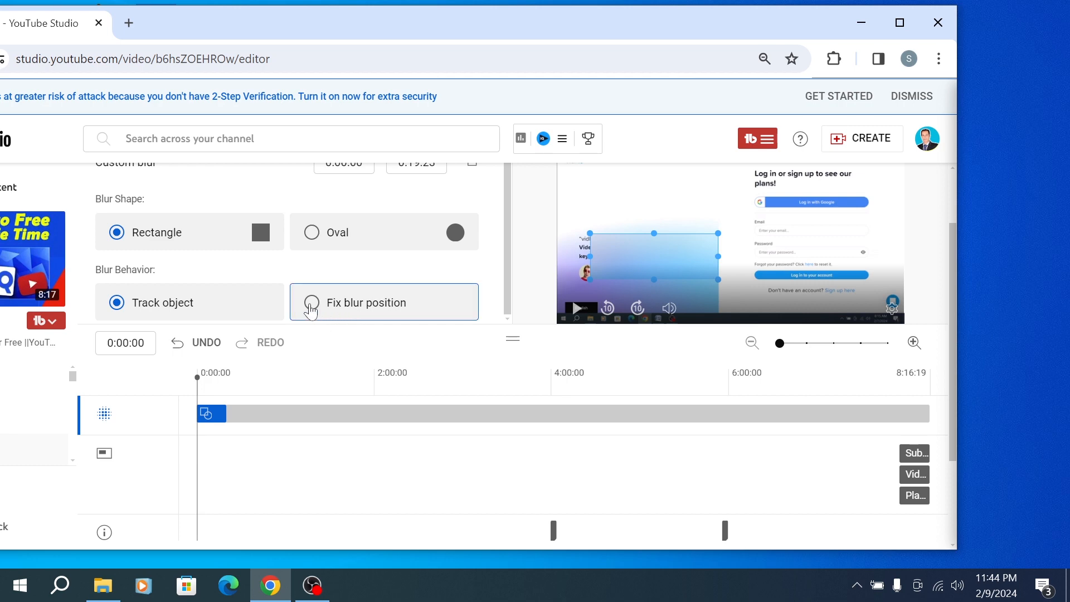
left_click(312, 305)
left_click_drag(629, 257, 615, 258)
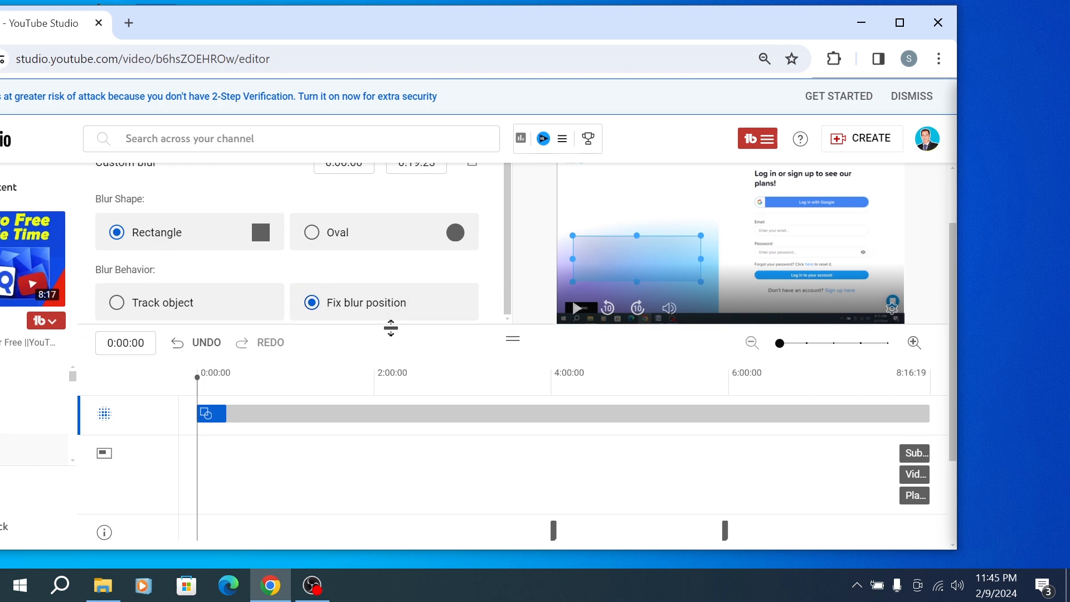
scroll(390, 329, "up", 1)
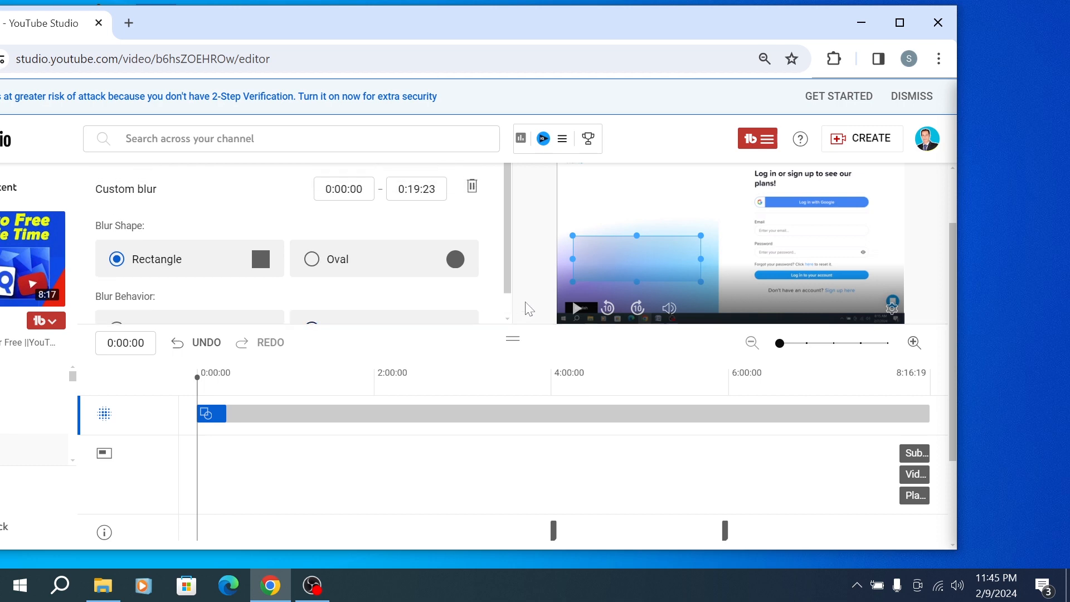
left_click_drag(602, 258, 613, 255)
scroll(384, 281, "up", 3)
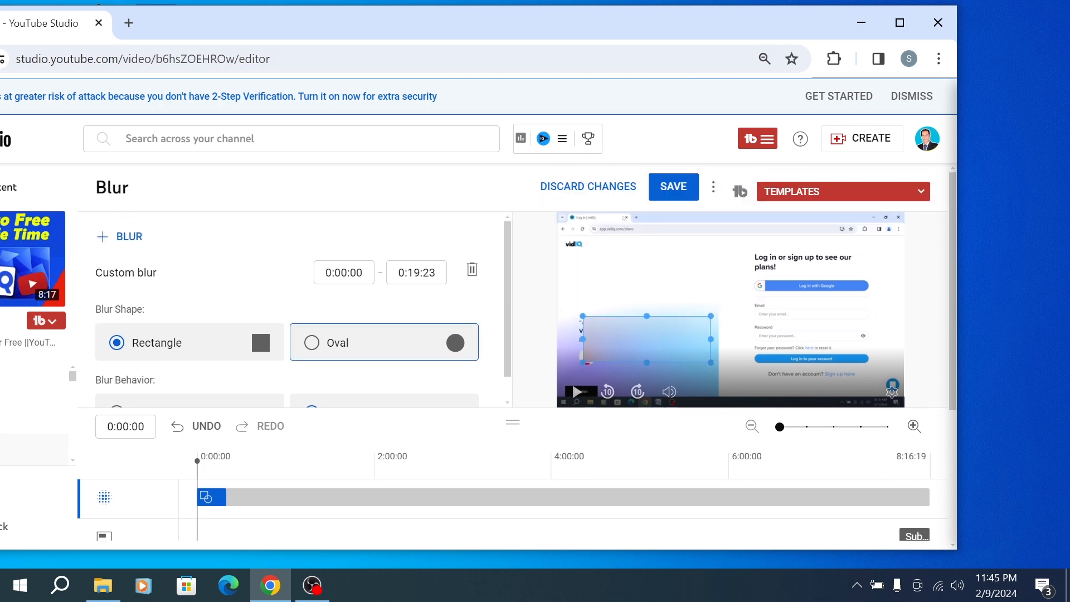
scroll(384, 310, "down", 1)
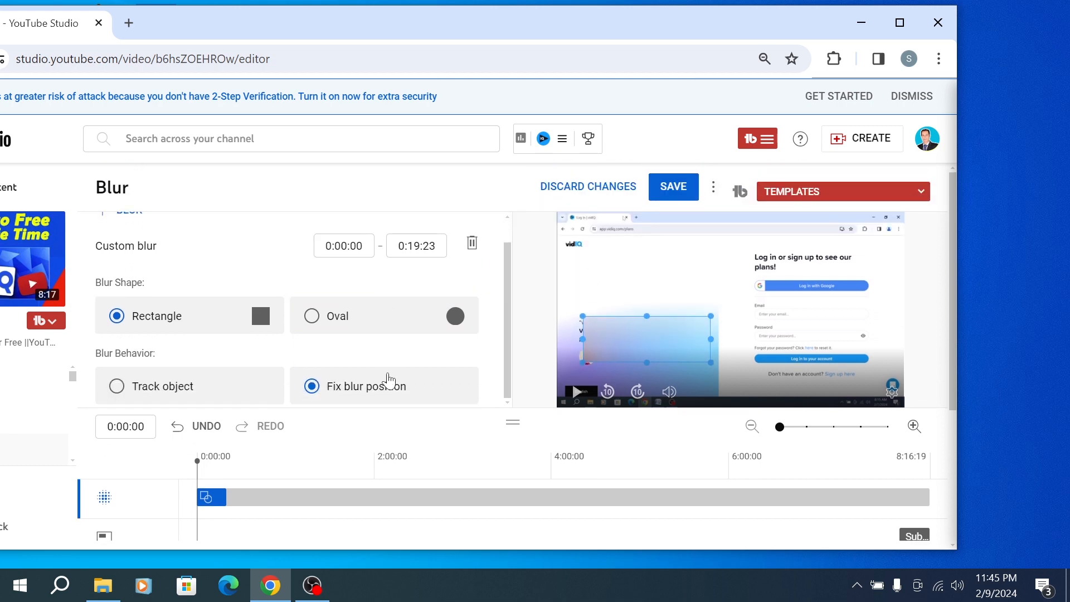
Play the preview a few seconds, then move and resize the blur rectangle around the Windows logo in the desktop scene.
left_click(576, 400)
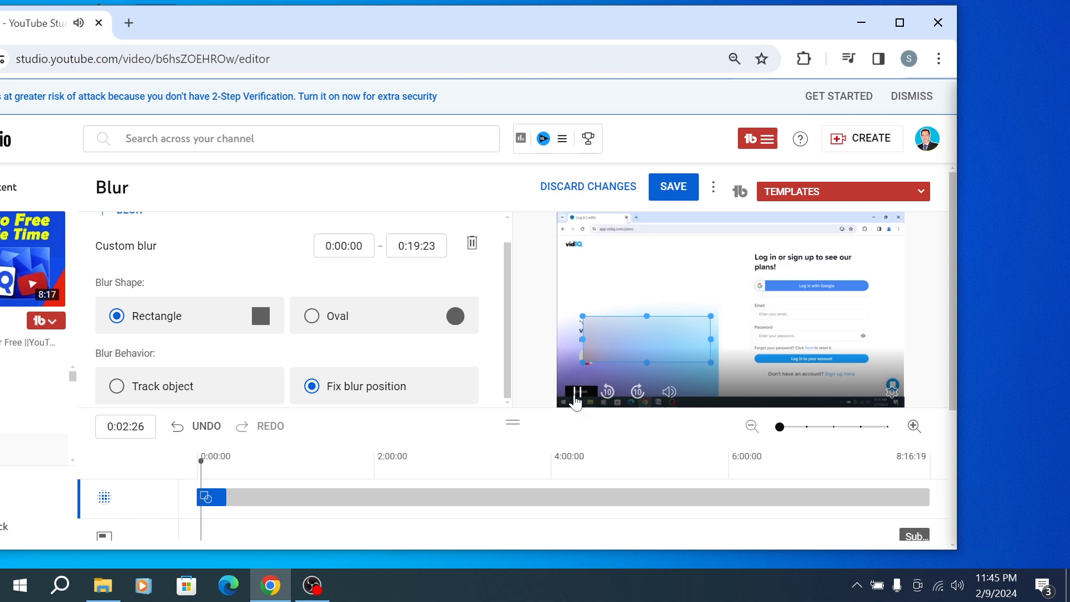
left_click(575, 400)
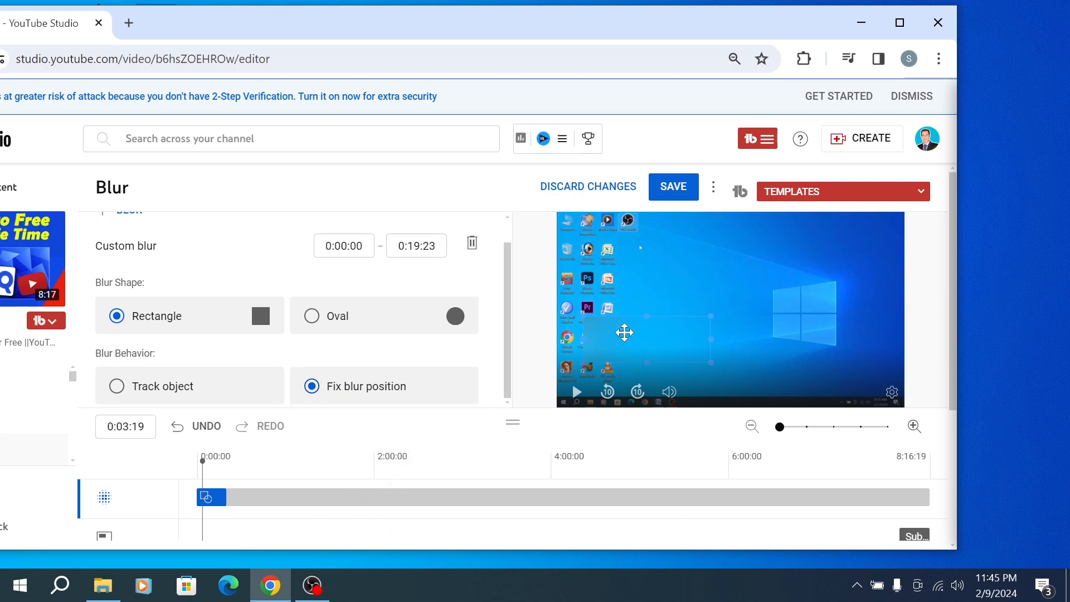
left_click_drag(624, 333, 710, 313)
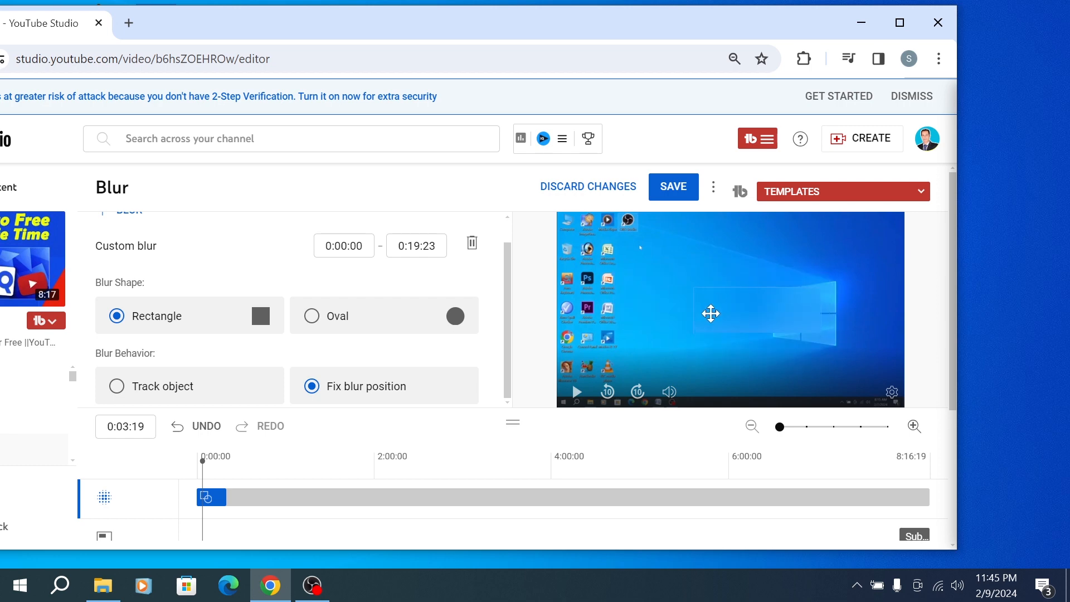
left_click_drag(693, 330, 648, 349)
left_click_drag(687, 316, 714, 314)
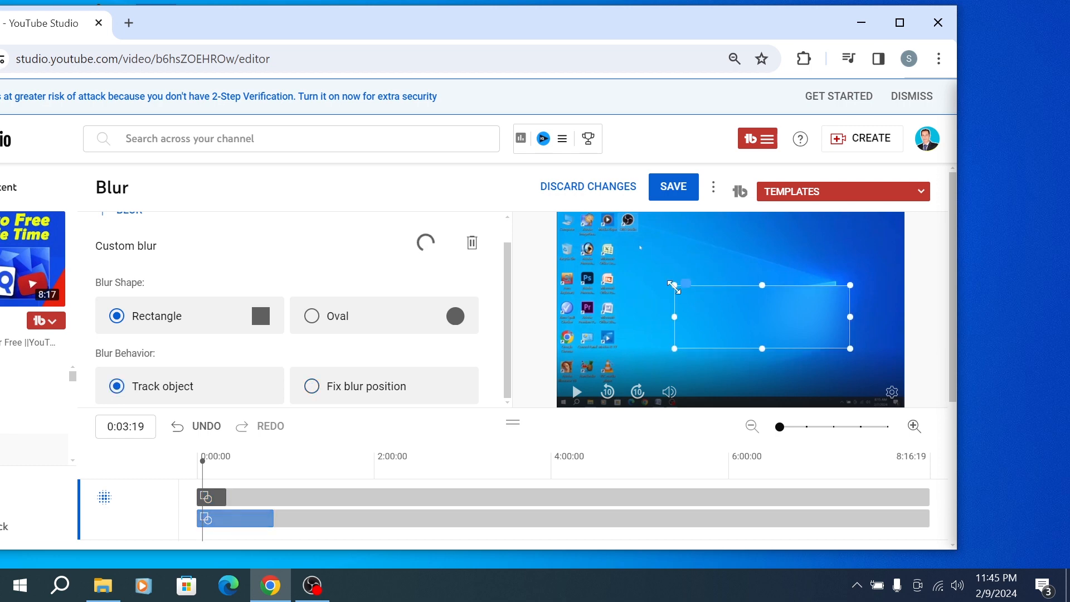
left_click_drag(674, 285, 709, 318)
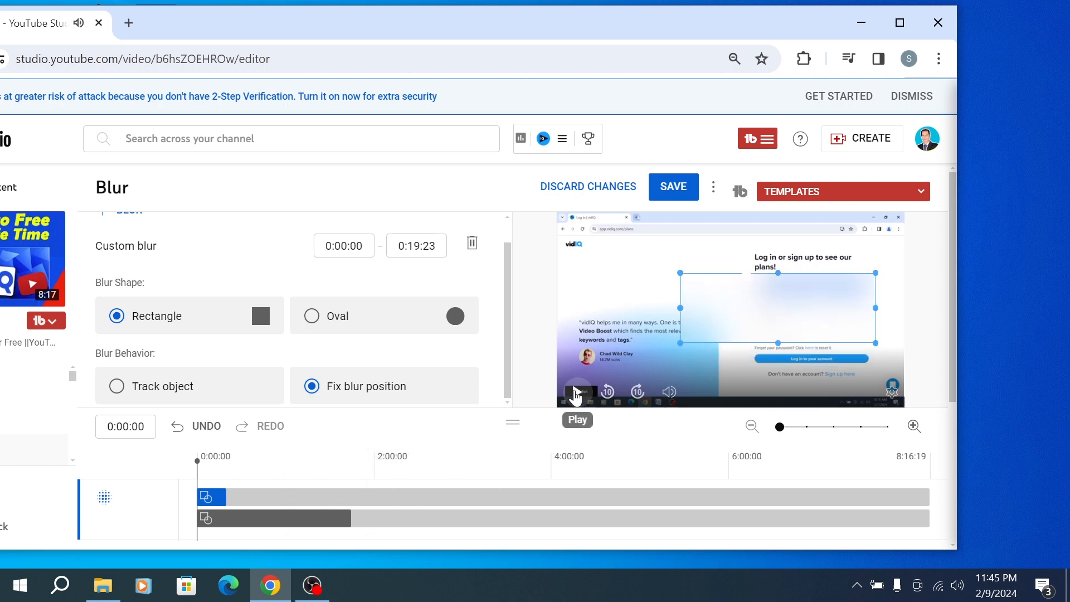
Play the preview from the start and pause at 0:03:00 to check the fixed blur over the login form.
left_click(576, 396)
left_click(576, 396)
left_click(576, 396)
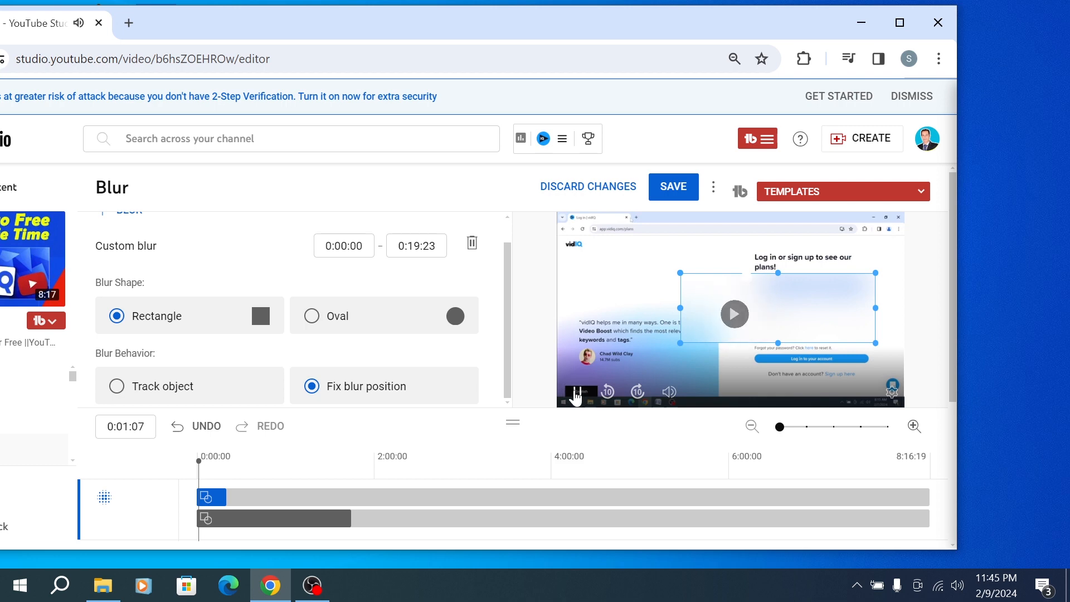
left_click(576, 396)
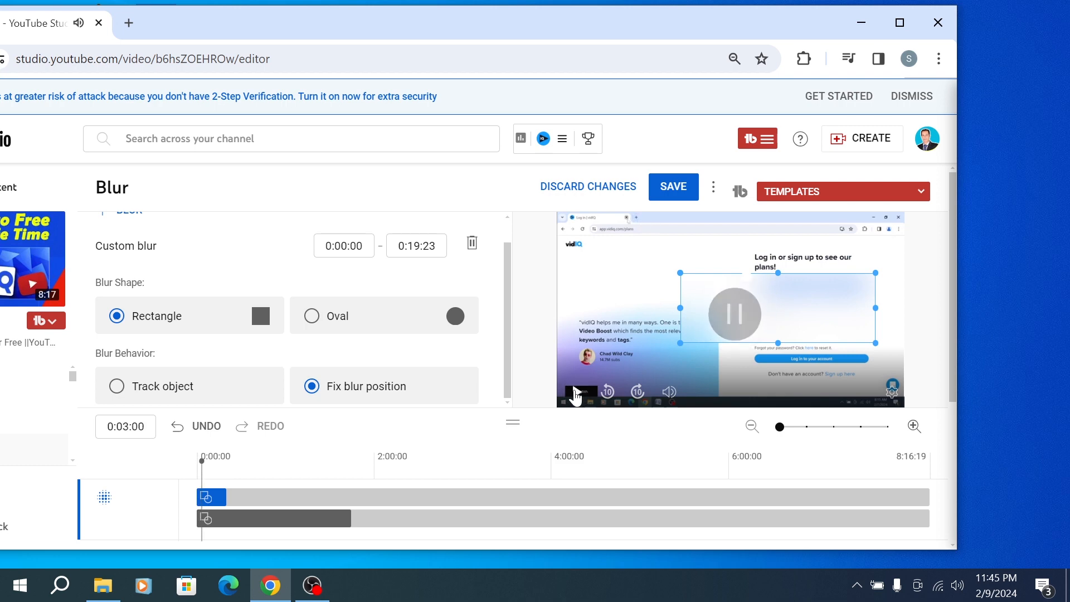
Shift the blur rectangle around the login heading, trying Track object before returning the blur behavior to Fix blur position.
mouse_move(732, 296)
left_mouse_down()
mouse_move(669, 358)
mouse_move(716, 286)
mouse_move(733, 291)
left_mouse_up()
left_click(311, 397)
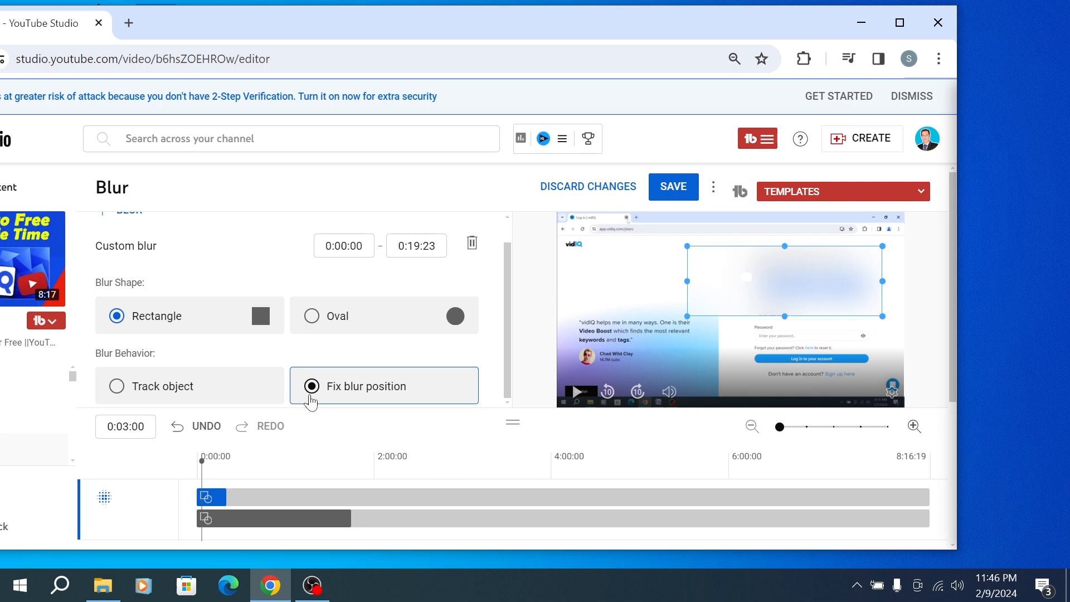
left_click(117, 387)
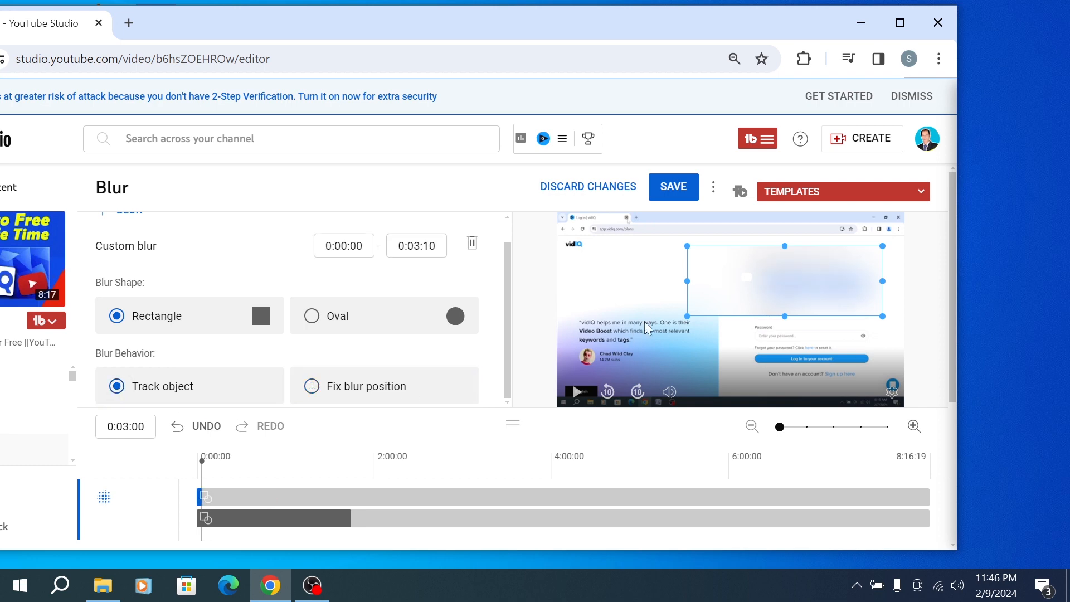
mouse_move(730, 291)
left_mouse_down()
mouse_move(709, 336)
mouse_move(606, 366)
mouse_move(662, 311)
mouse_move(732, 302)
left_mouse_up()
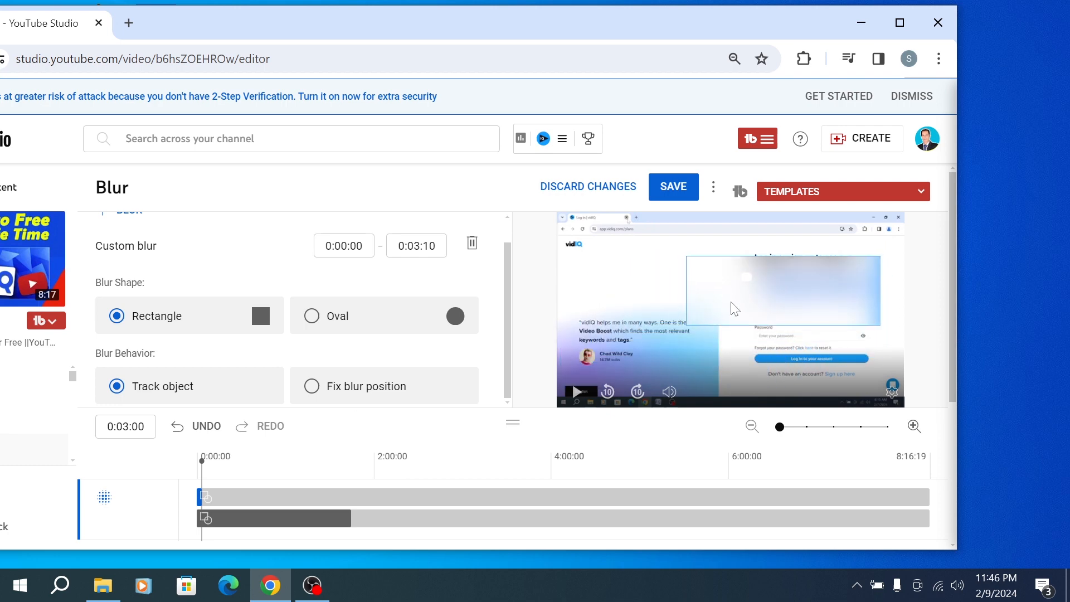
left_click(734, 308)
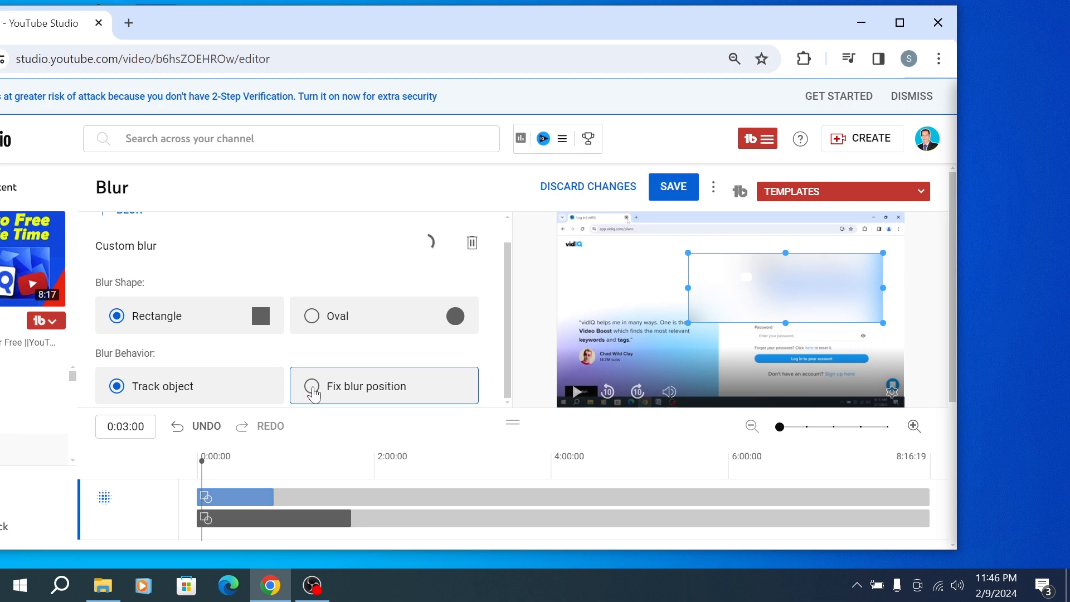
left_click(312, 389)
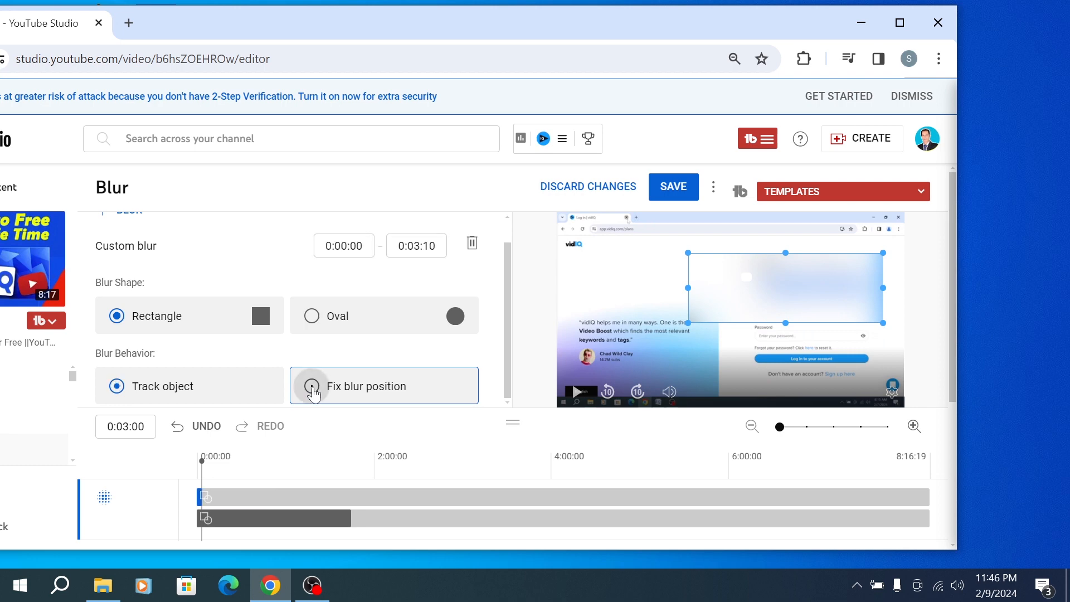
Try the Oval blur shape, restore Rectangle with Fix blur position, and nudge the blur over the login heading.
left_click(312, 316)
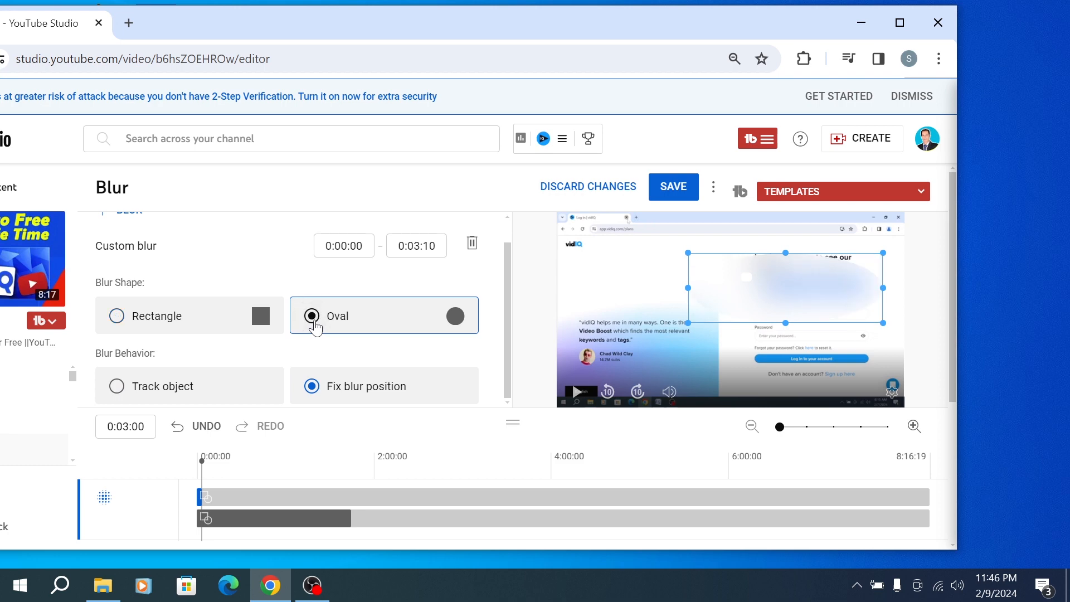
left_click(119, 317)
left_click(323, 400)
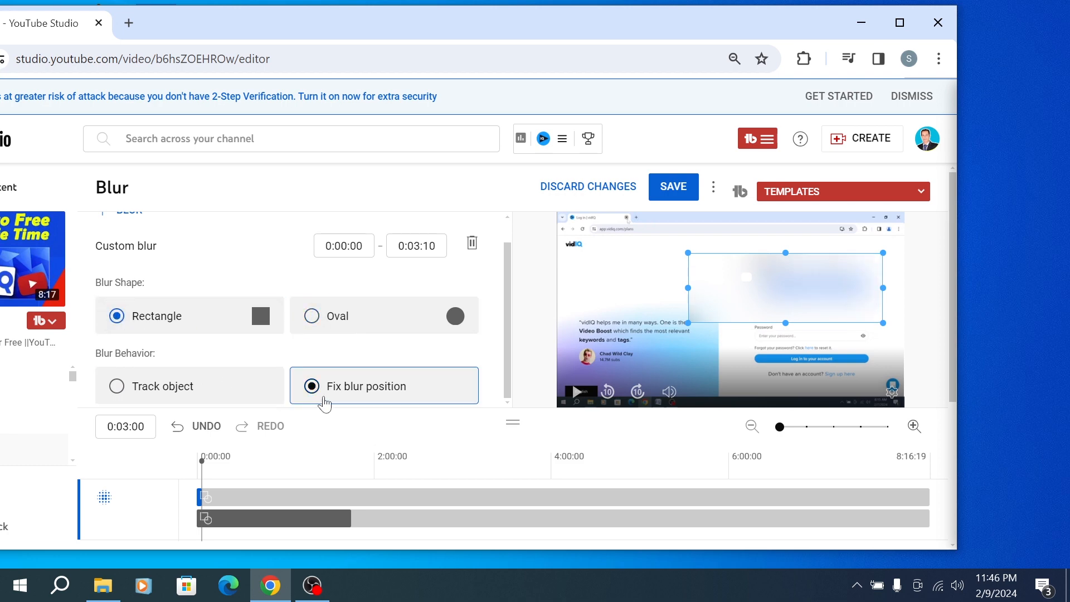
left_click_drag(695, 305, 706, 298)
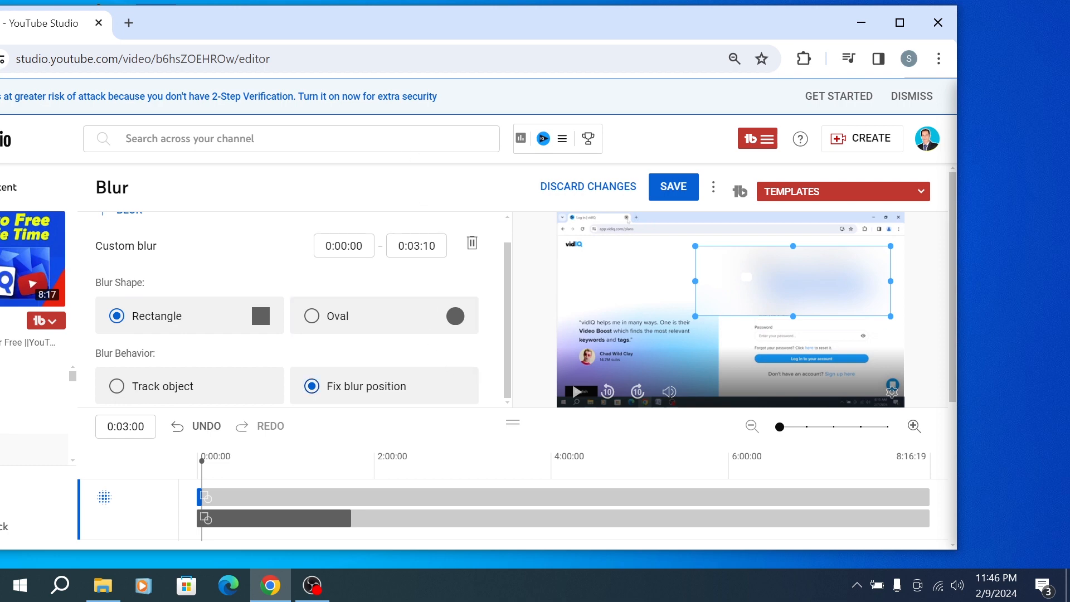
Maximize the browser window and inspect the video at 1:58:04 and 0:00:15 on the timeline.
double_click(383, 23)
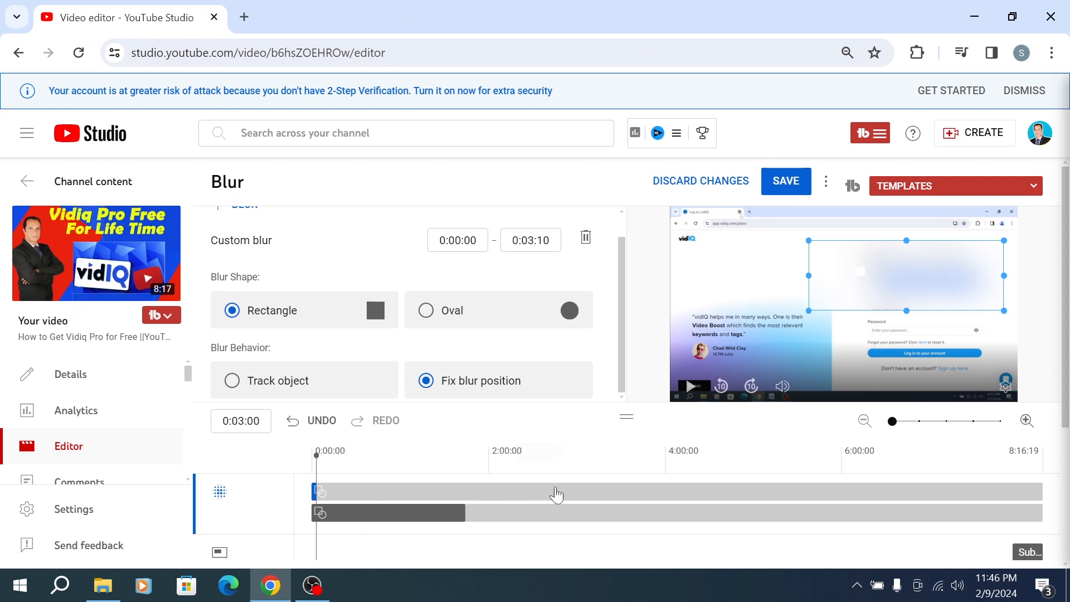
left_click(489, 480)
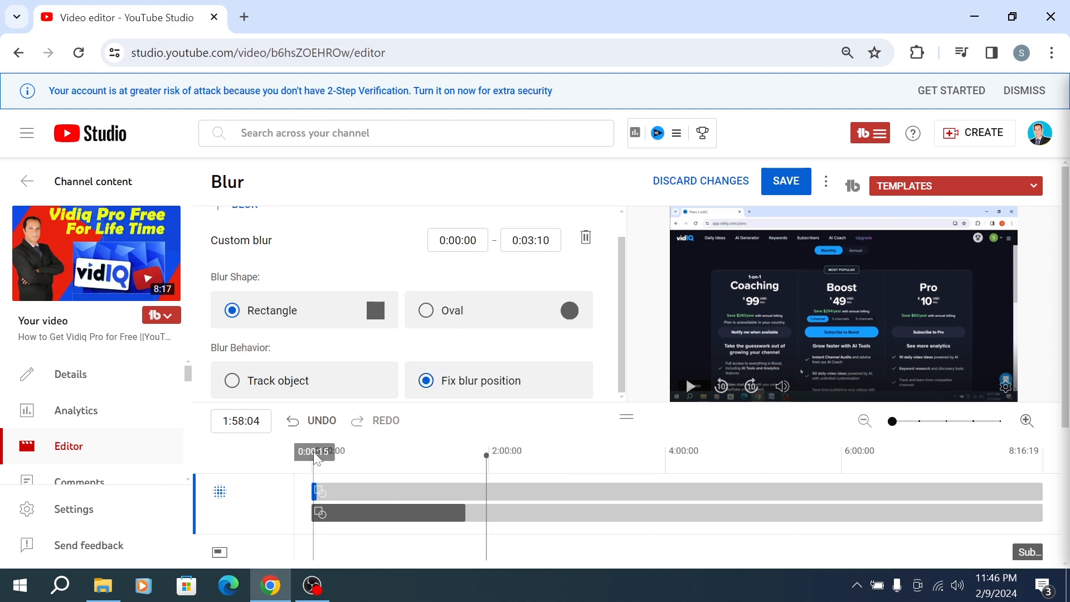
left_click(313, 466)
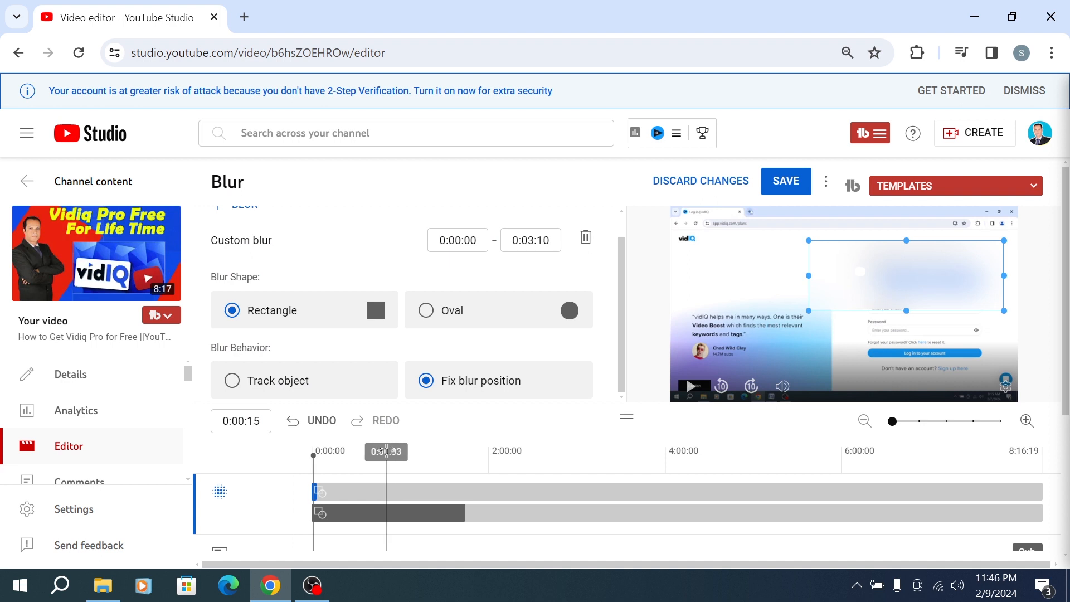
Set the custom blur's time range to start at 2:00:00 and end at 3:00:00.
left_click(446, 241)
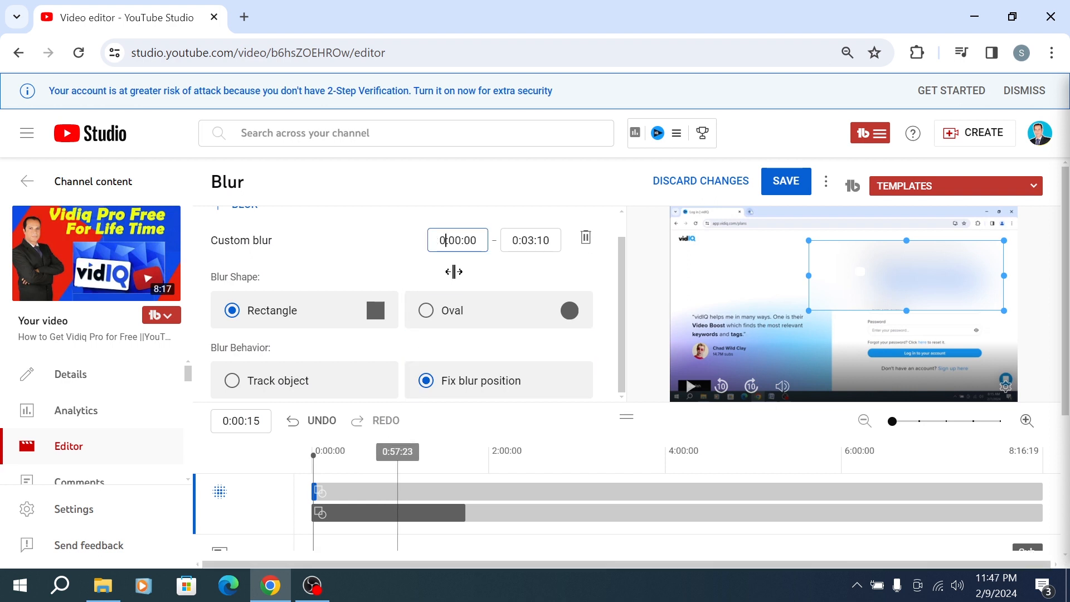
scroll(316, 274, "up", 1)
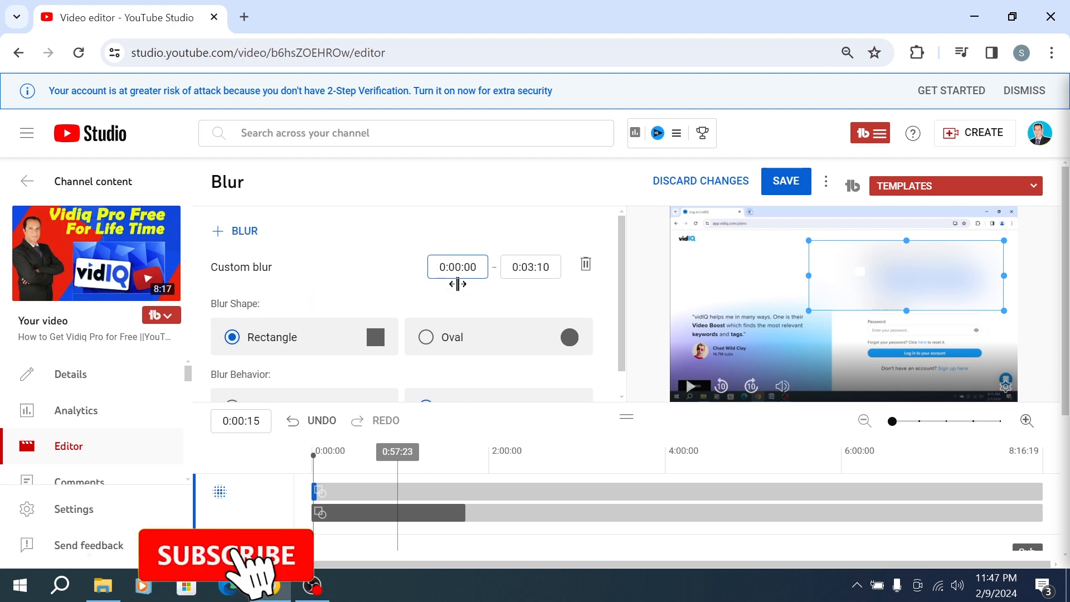
key("BackSpace")
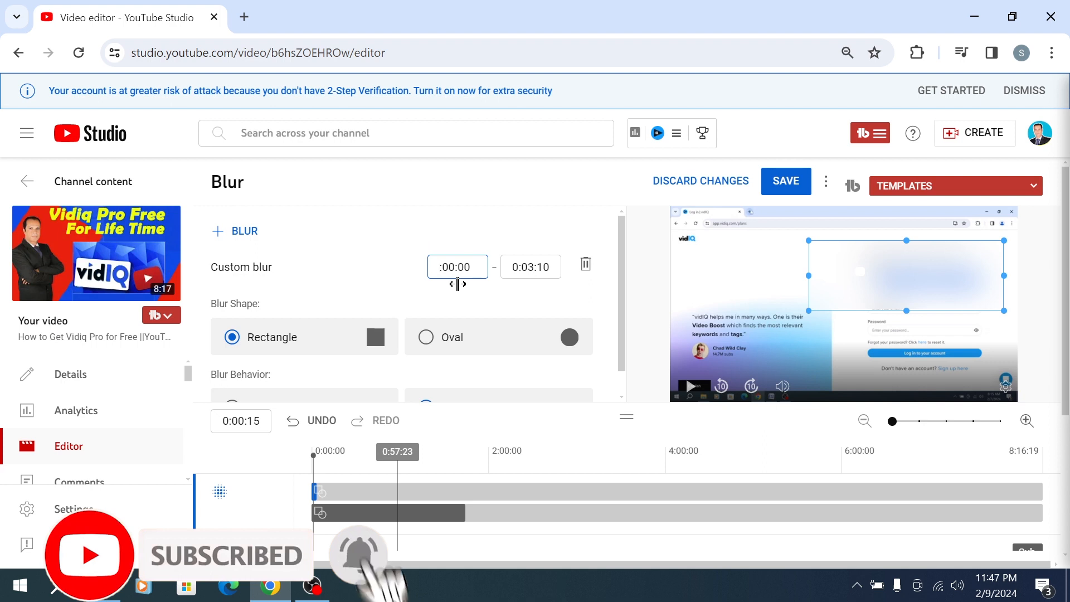
type("1")
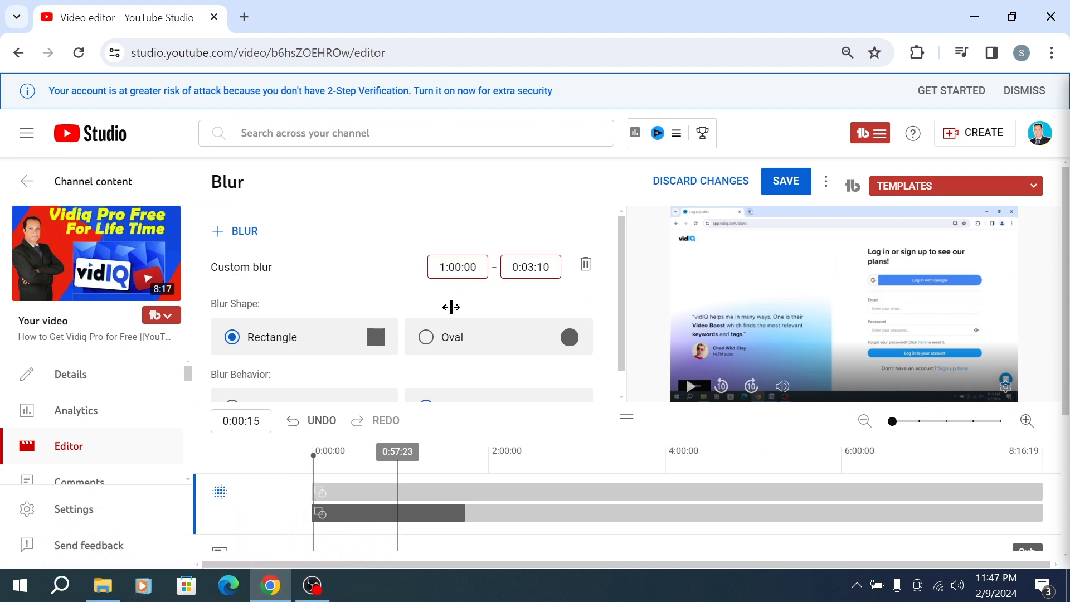
key("BackSpace")
type("2")
type("3")
left_click(535, 269)
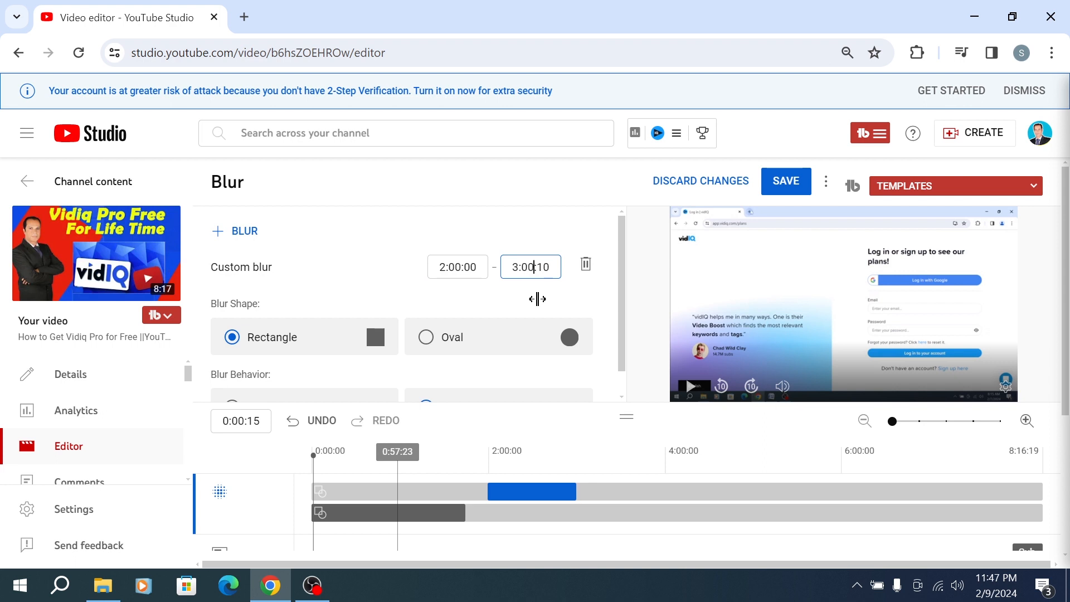
left_click(554, 278)
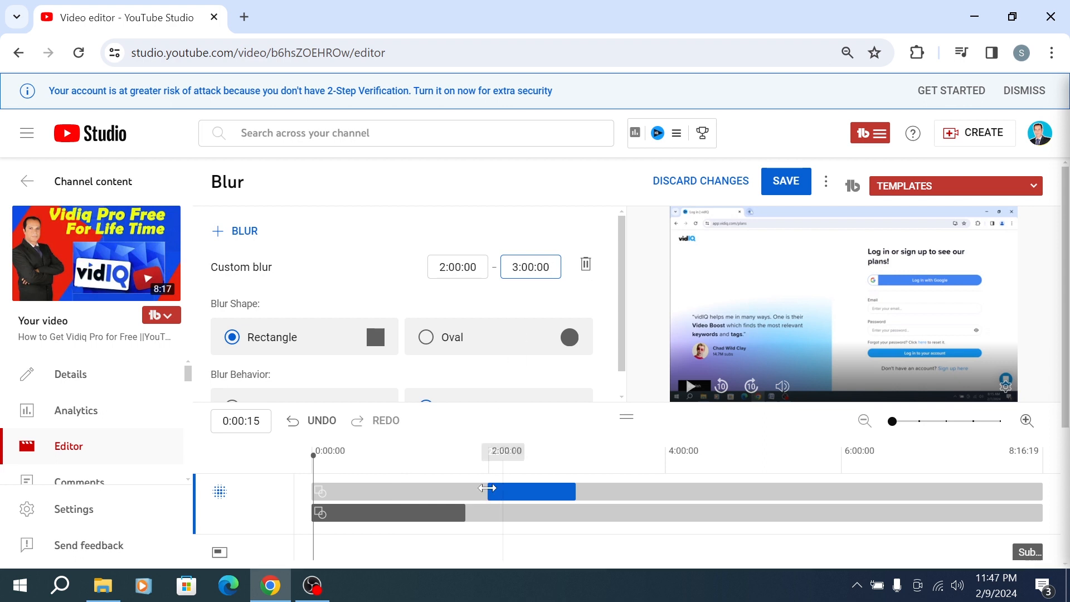
Scrub the playhead between 2:11:28 and 1:59:20 to check where the blur begins in the video.
left_click(488, 453)
left_click(506, 452)
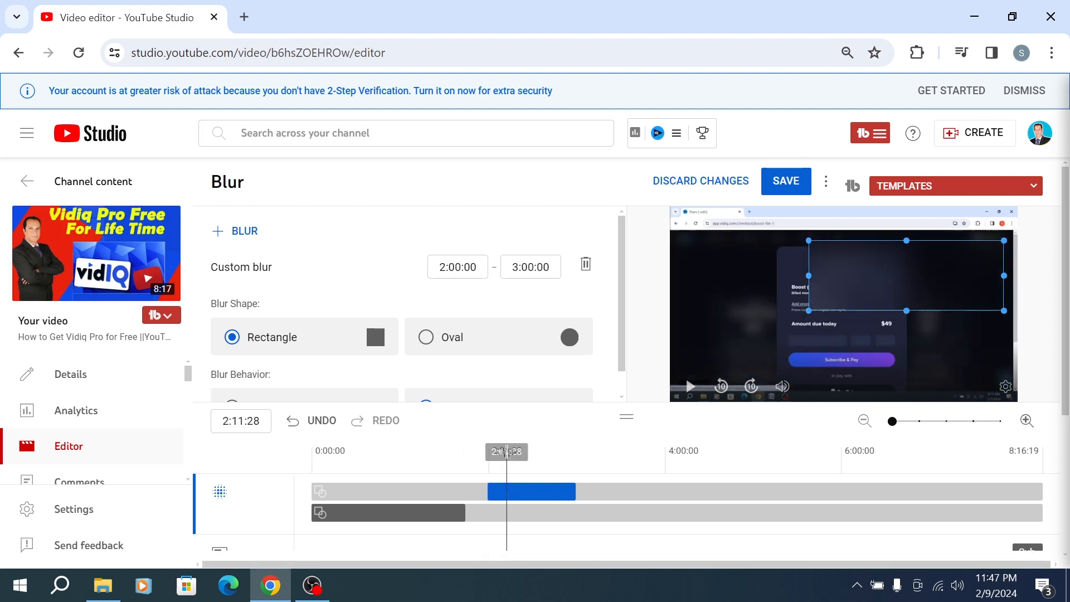
left_click_drag(507, 452, 489, 453)
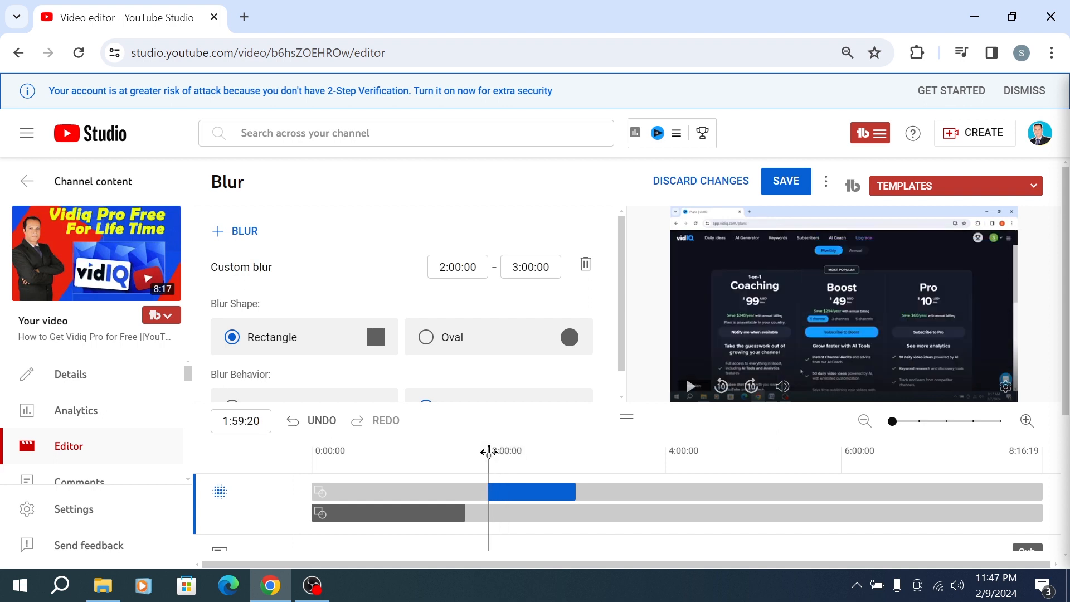
Shift the browser window aside and, at 2:20:21, shrink and move the blur rectangle over the Subscribe & Pay area of Payment info.
left_click_drag(576, 25, 337, 43)
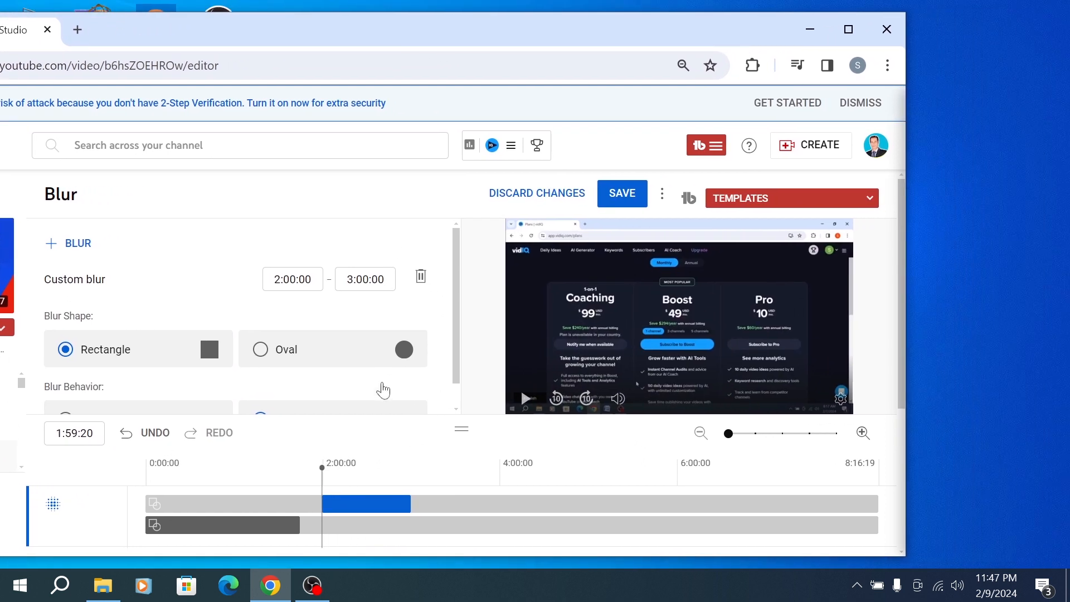
left_click(352, 464)
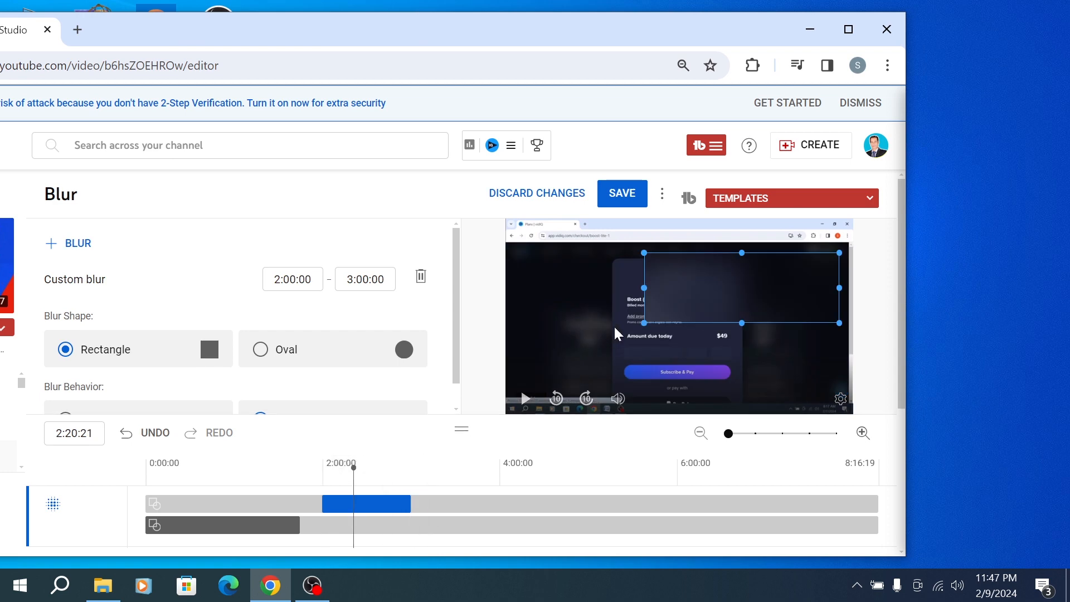
left_click_drag(666, 300, 584, 321)
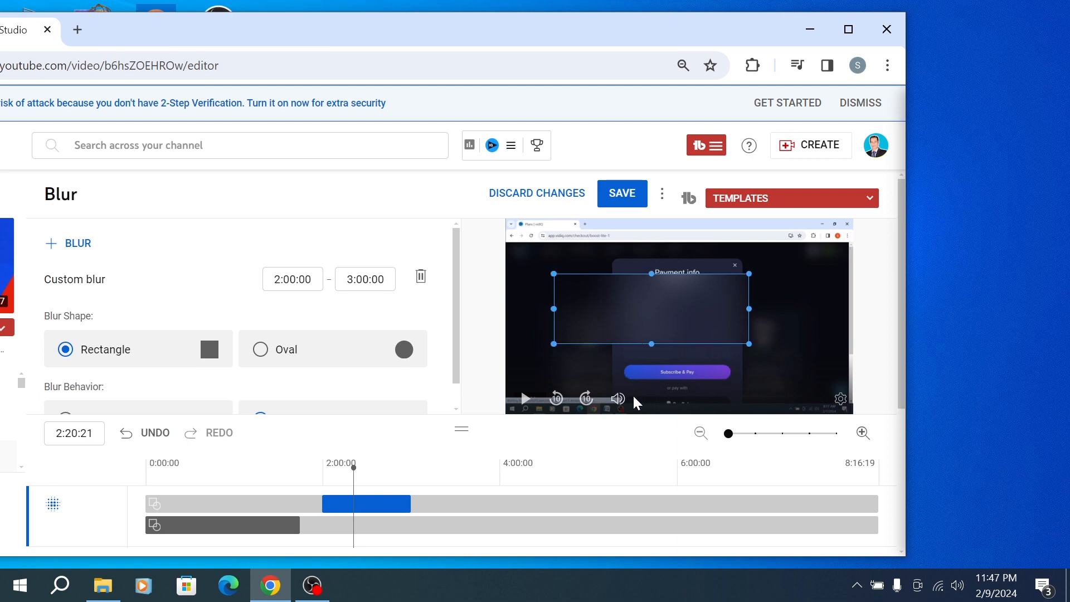
left_click_drag(640, 303, 642, 303)
left_click_drag(552, 273, 610, 293)
left_click_drag(655, 321, 655, 357)
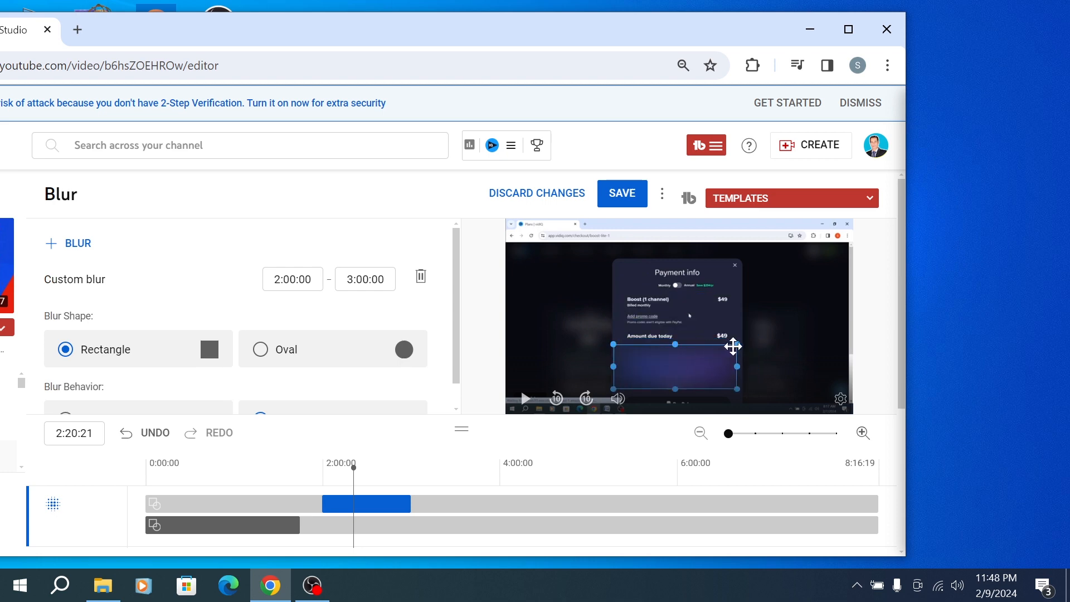
left_click_drag(733, 346, 715, 353)
mouse_move(661, 375)
left_mouse_down()
mouse_move(675, 376)
mouse_move(620, 351)
mouse_move(652, 382)
left_mouse_up()
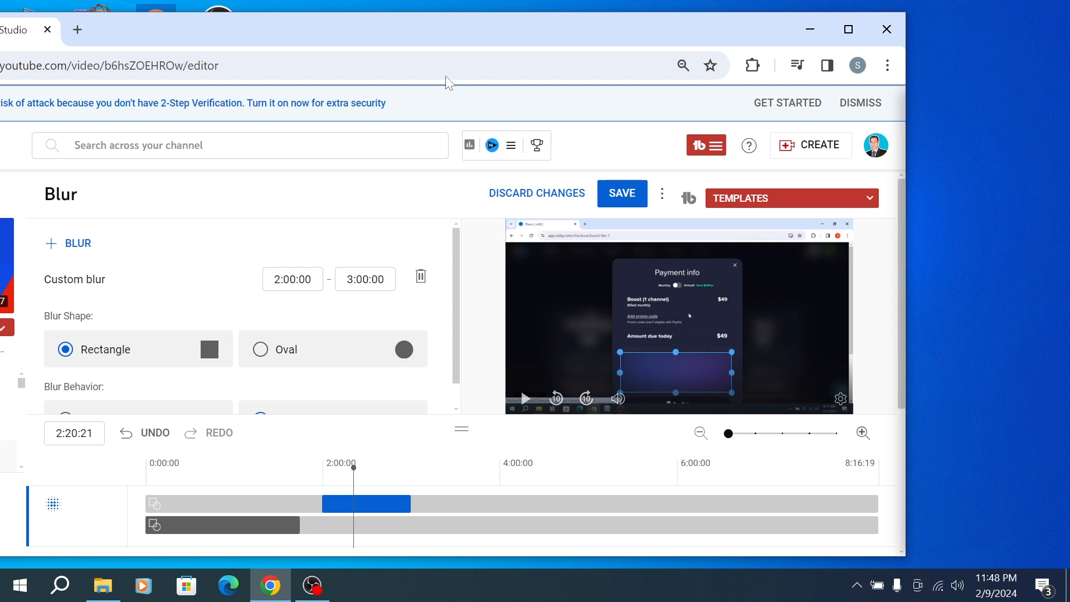
Maximize the browser window and play the preview from 1:59:04 to 2:02:27 to check the blur's start.
double_click(422, 37)
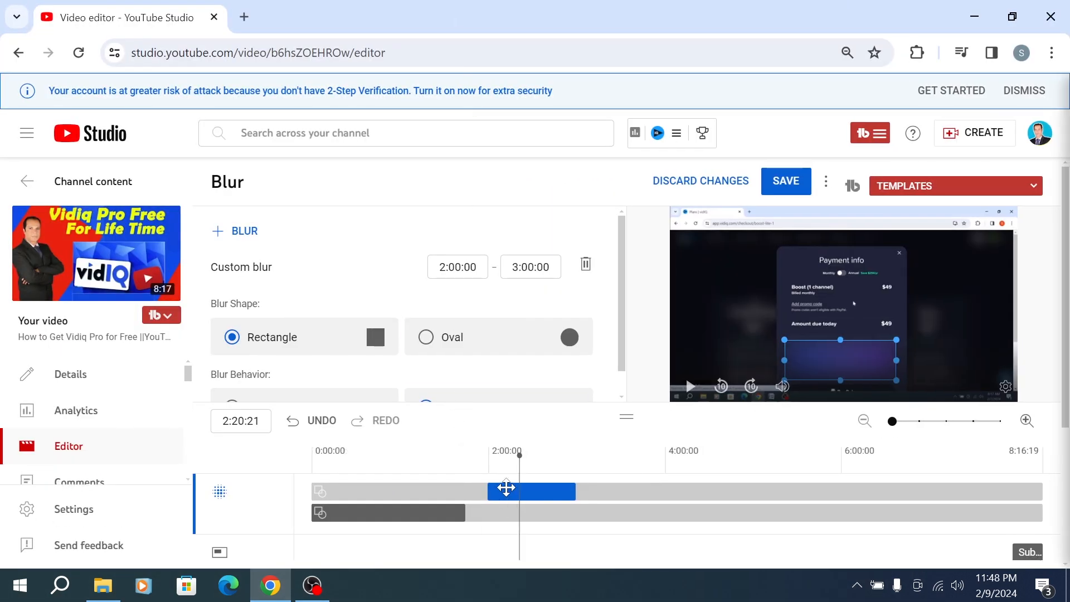
left_click(490, 478)
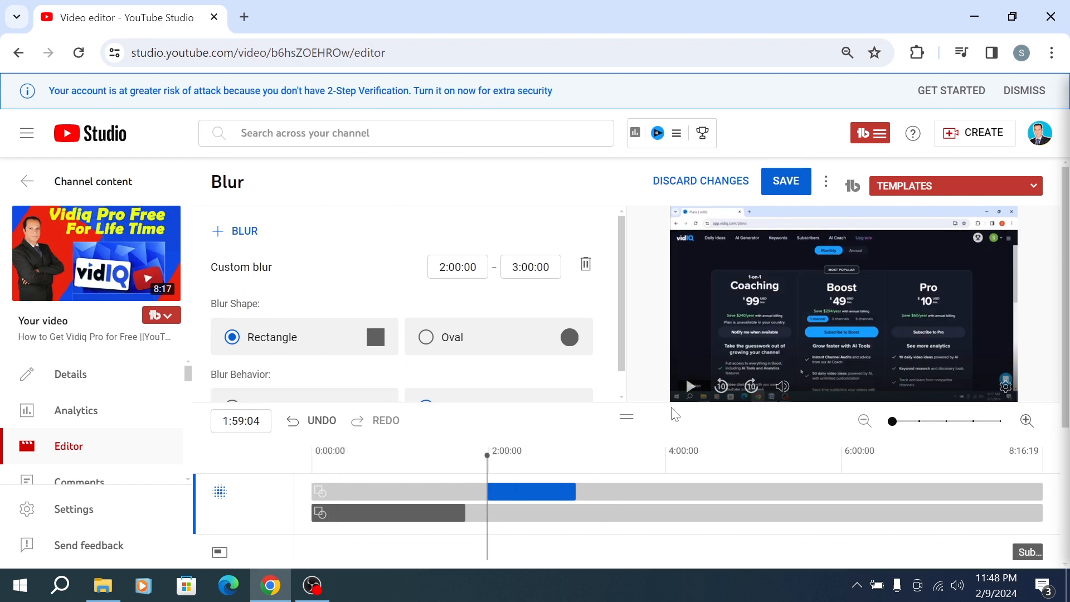
left_click(691, 390)
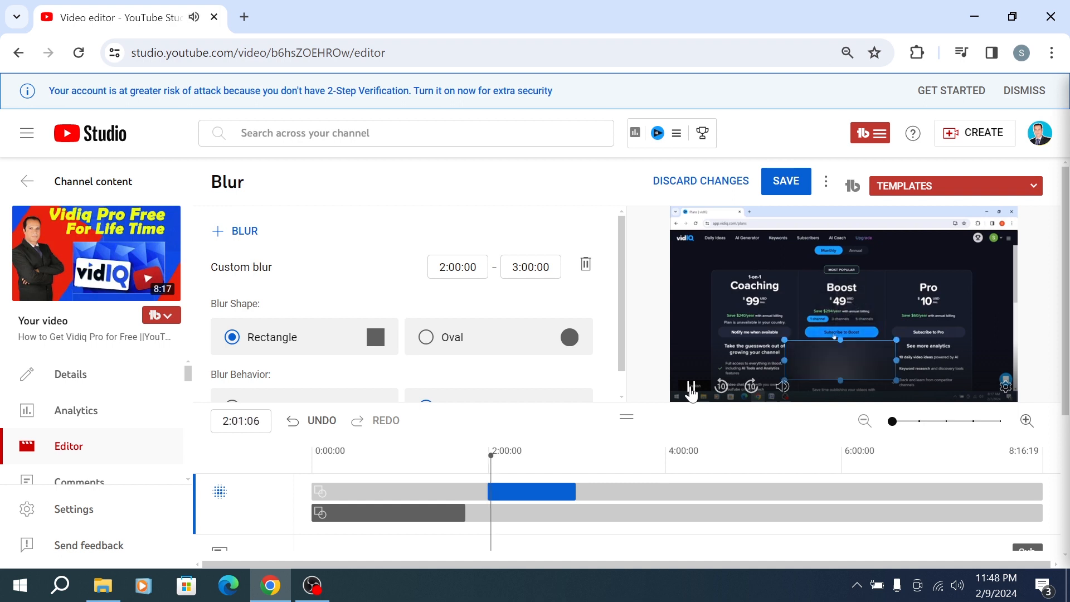
left_click(691, 392)
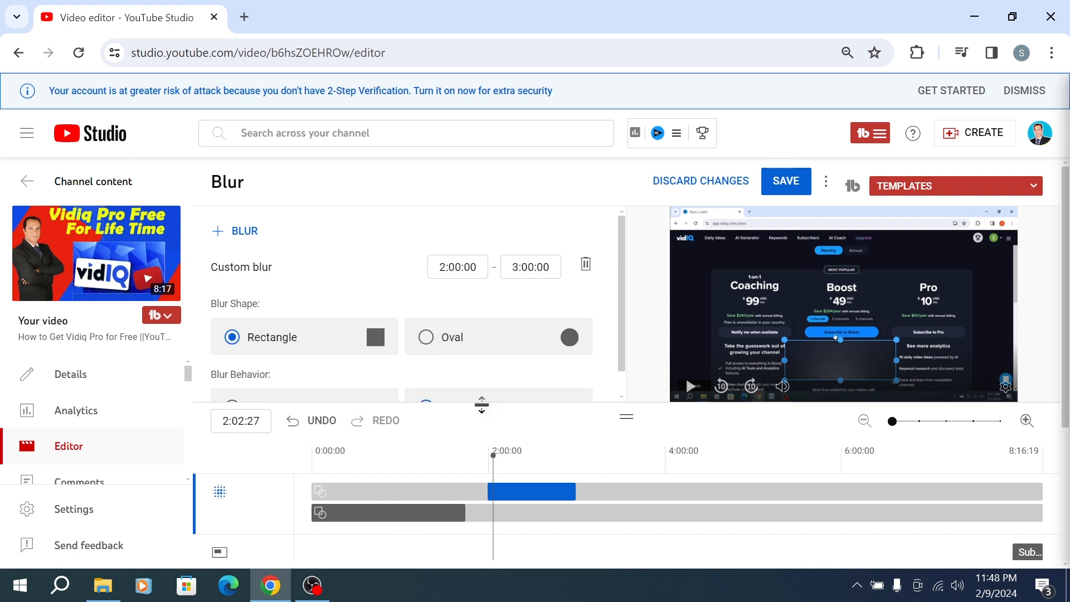
Set the custom blur's shape to Oval and nudge the blur area slightly lower in the preview.
left_click_drag(537, 12, 423, 1)
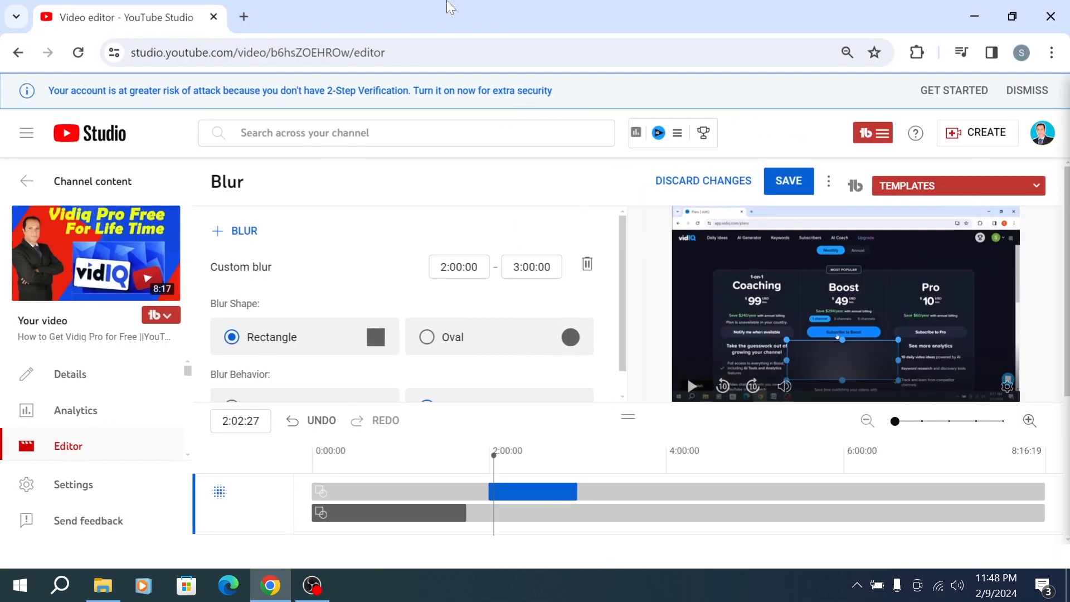
scroll(368, 334, "down", 1)
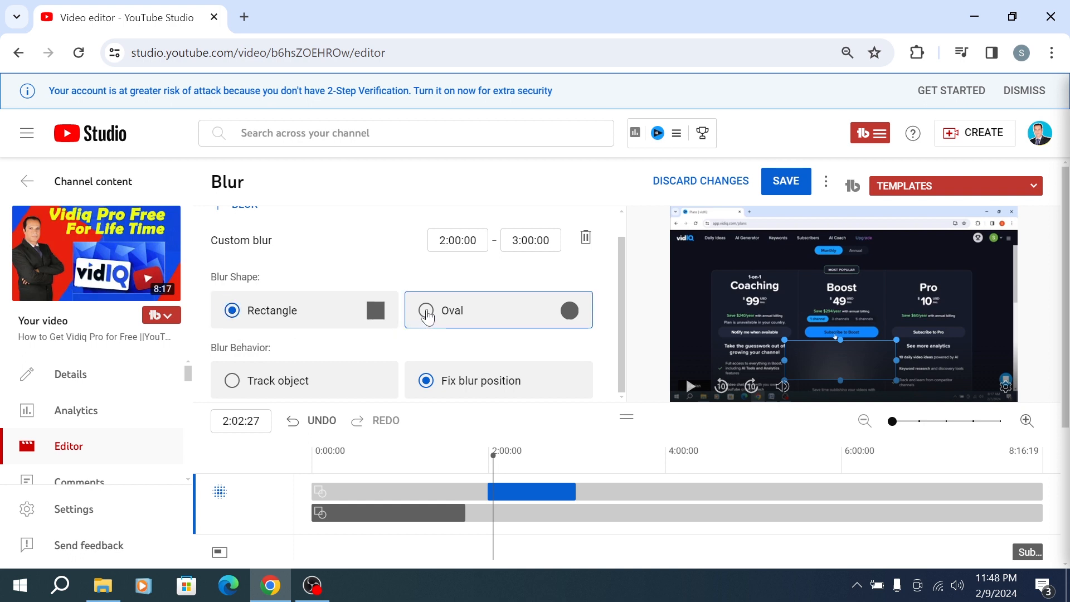
left_click(427, 312)
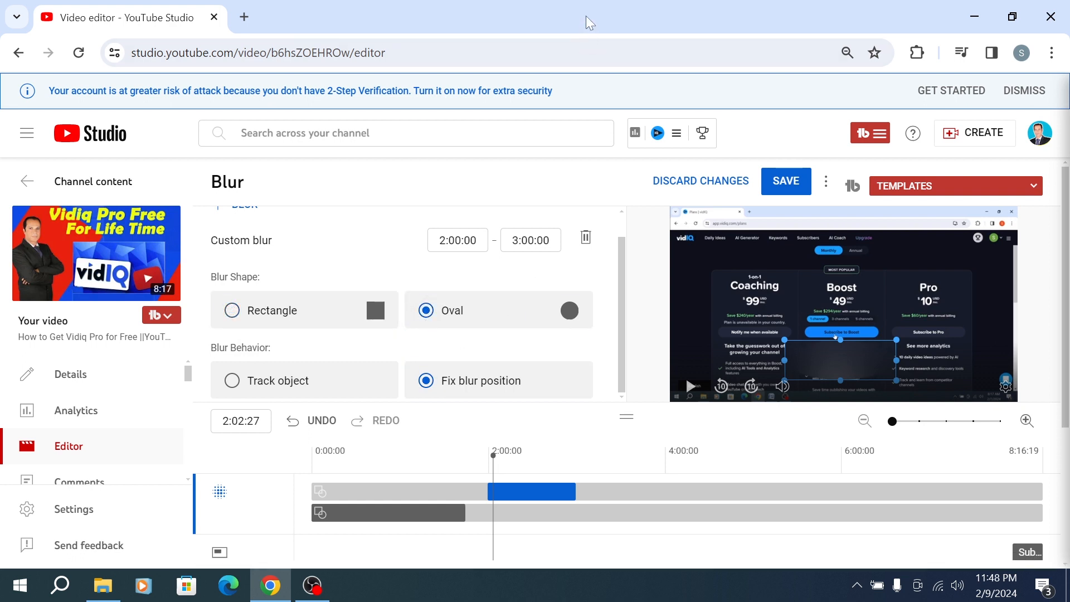
left_click_drag(589, 23, 441, 40)
left_click_drag(687, 378, 689, 388)
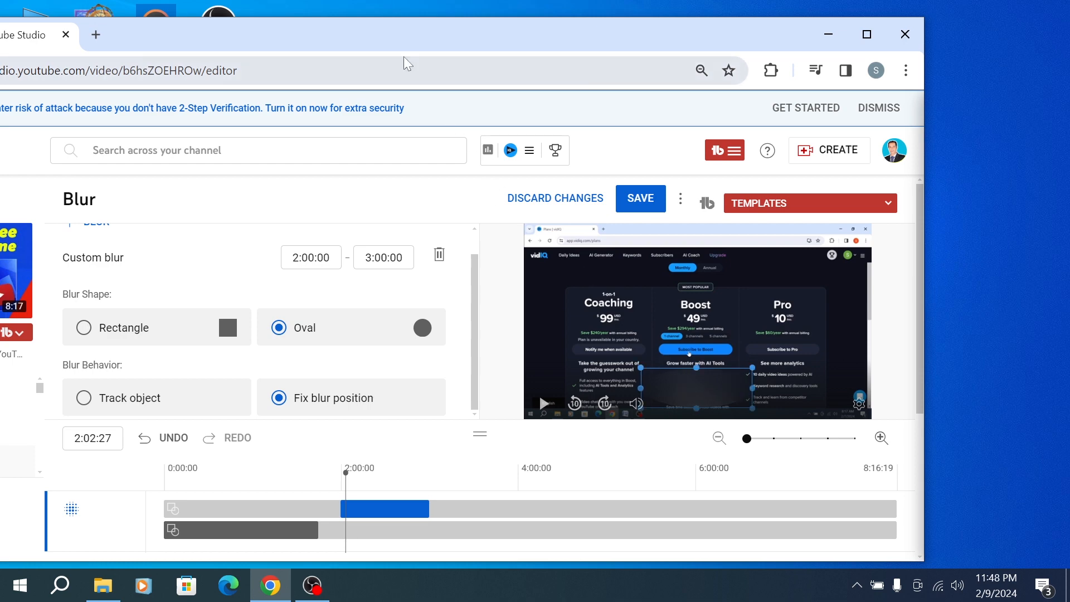
Change the custom blur's shape back to Rectangle and maximize the browser window.
left_click_drag(397, 45, 480, 55)
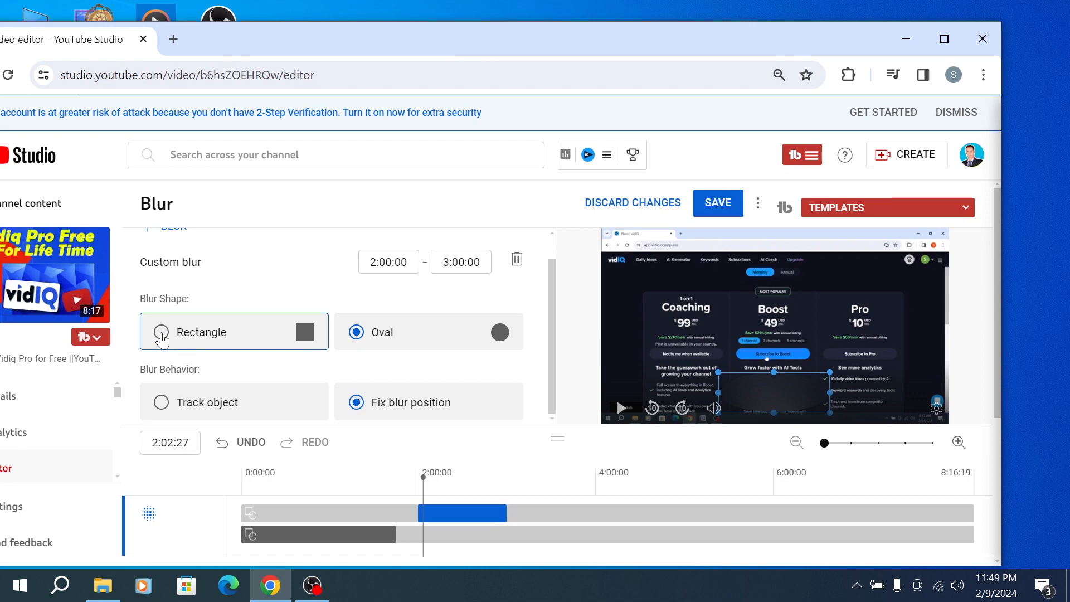
left_click(162, 333)
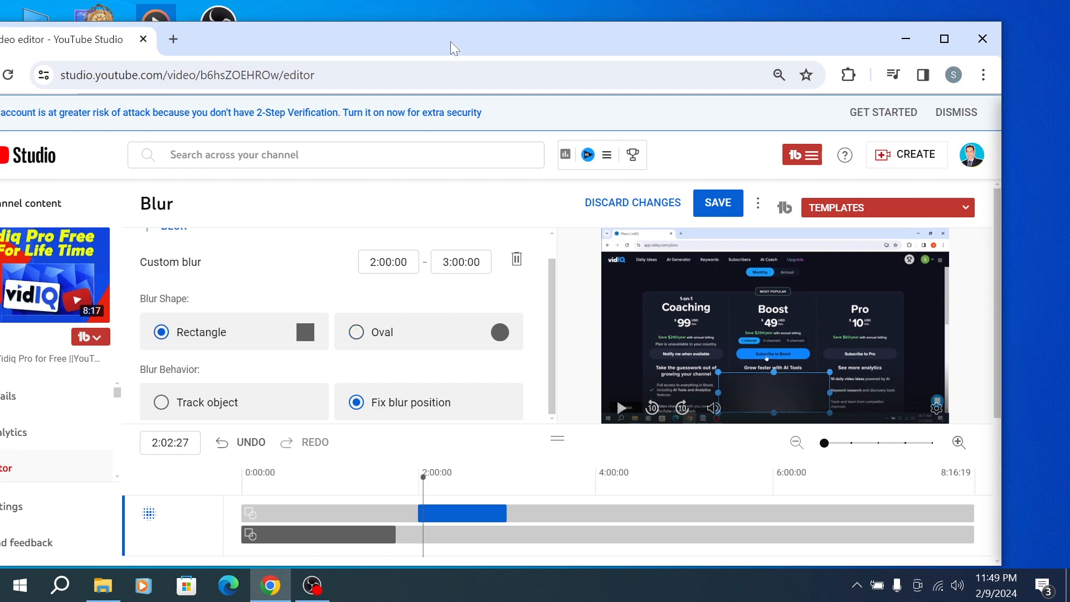
left_click_drag(452, 49, 454, 0)
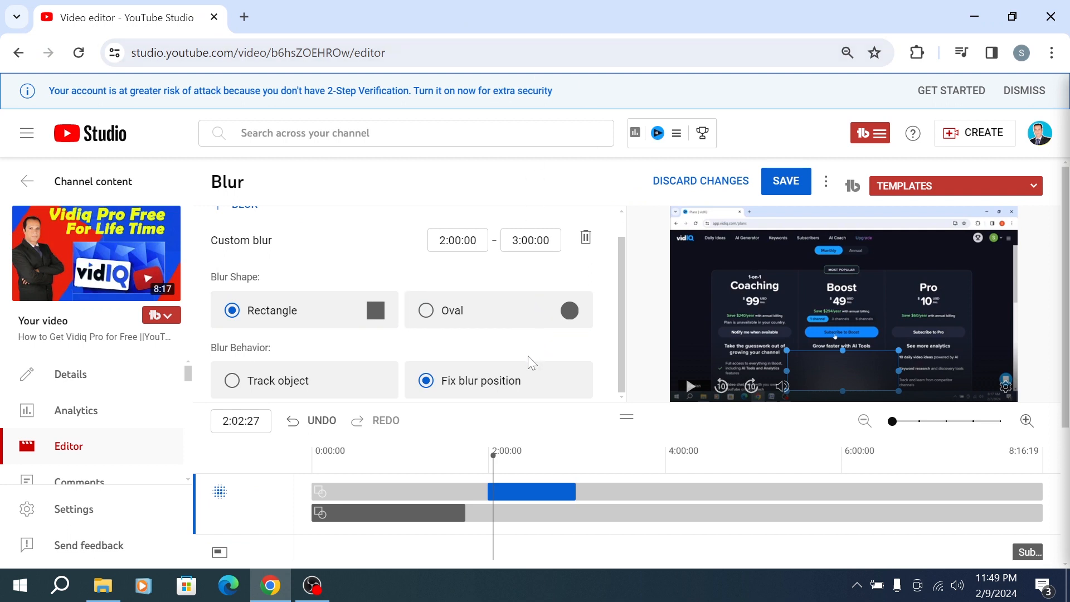
Look over the blur timeline and discard all unsaved blur changes in the video editor.
scroll(526, 360, "down", 3)
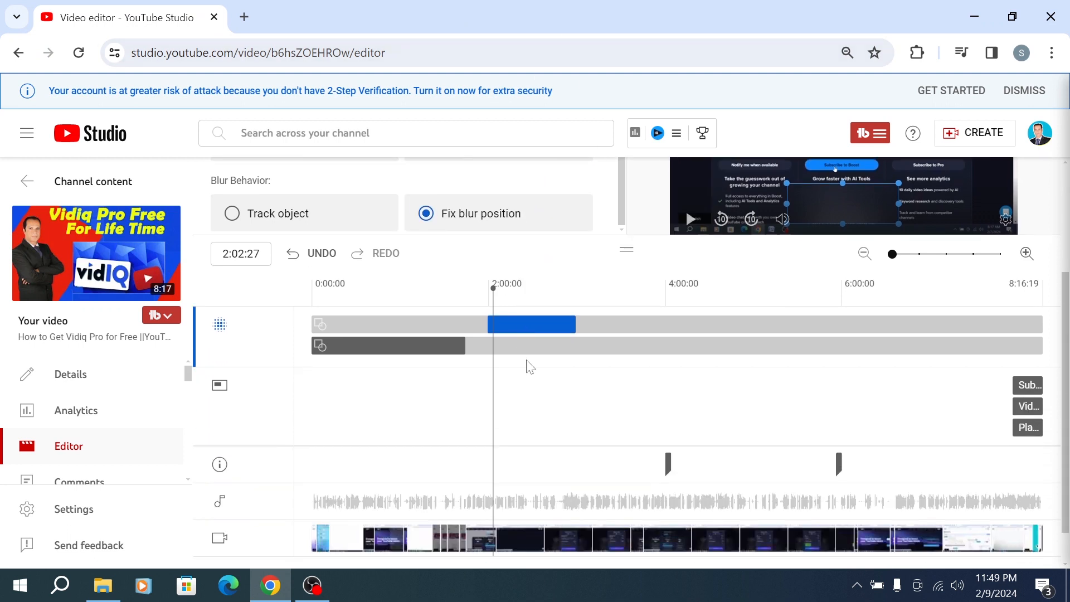
scroll(526, 359, "up", 3)
scroll(526, 359, "up", 1)
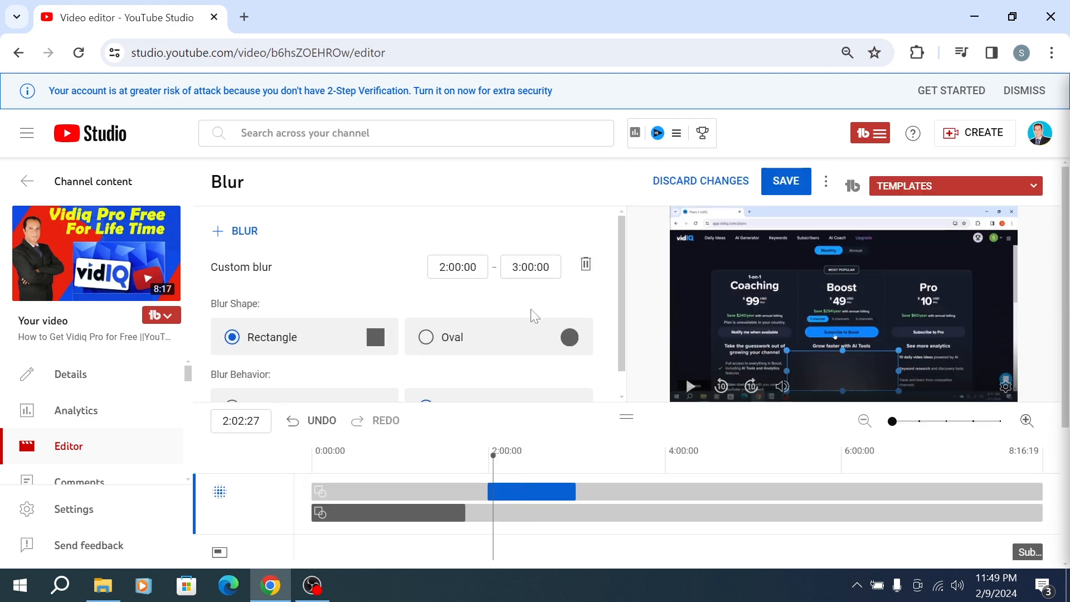
double_click(587, 4)
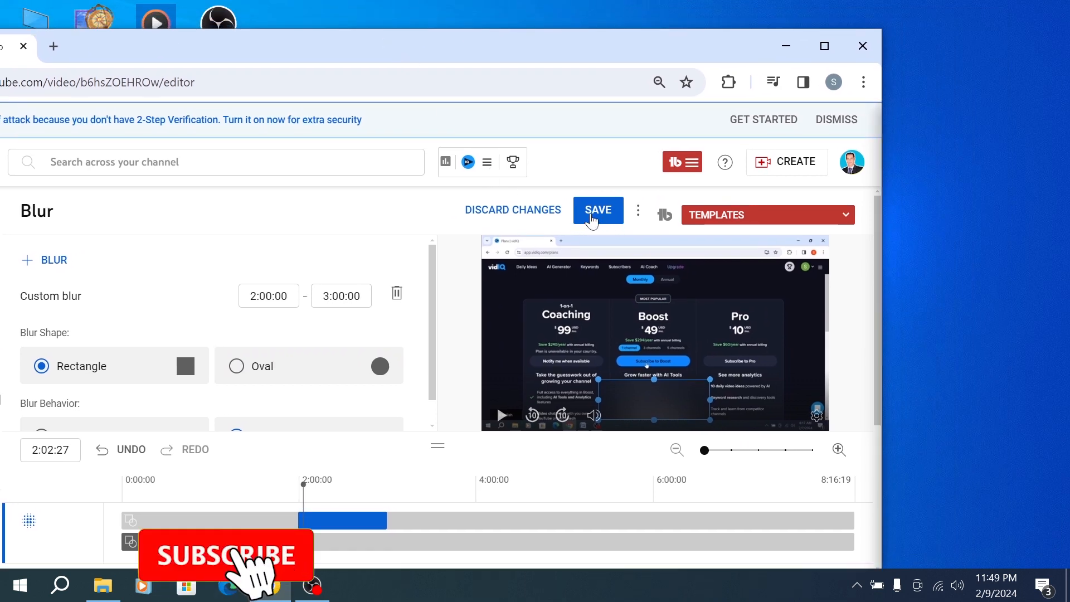
double_click(351, 52)
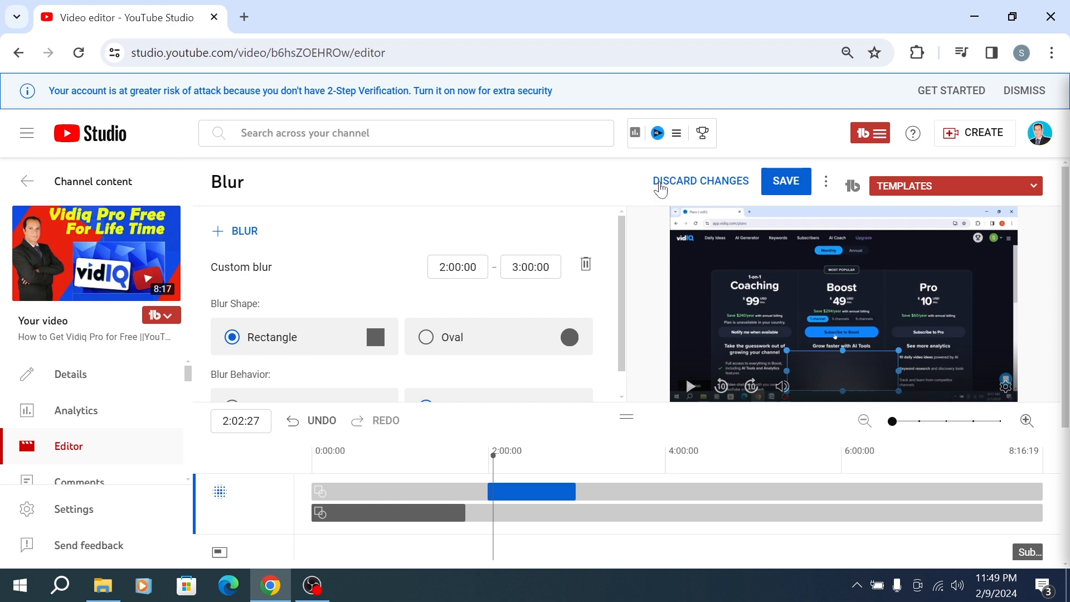
left_click(661, 185)
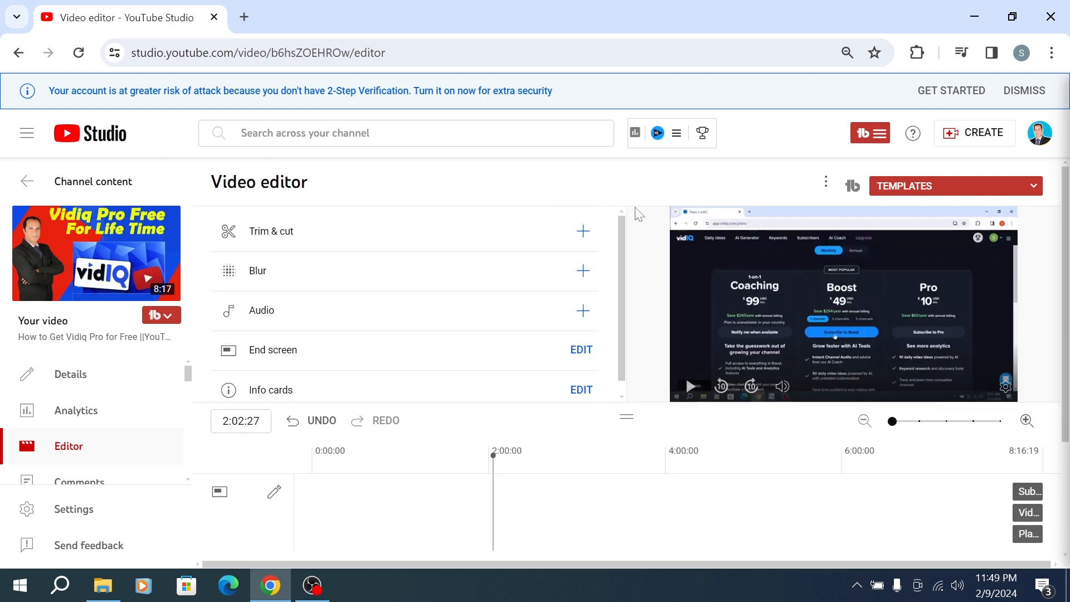
Leave YouTube Studio for the YouTube home page and open your own channel page.
left_click(19, 55)
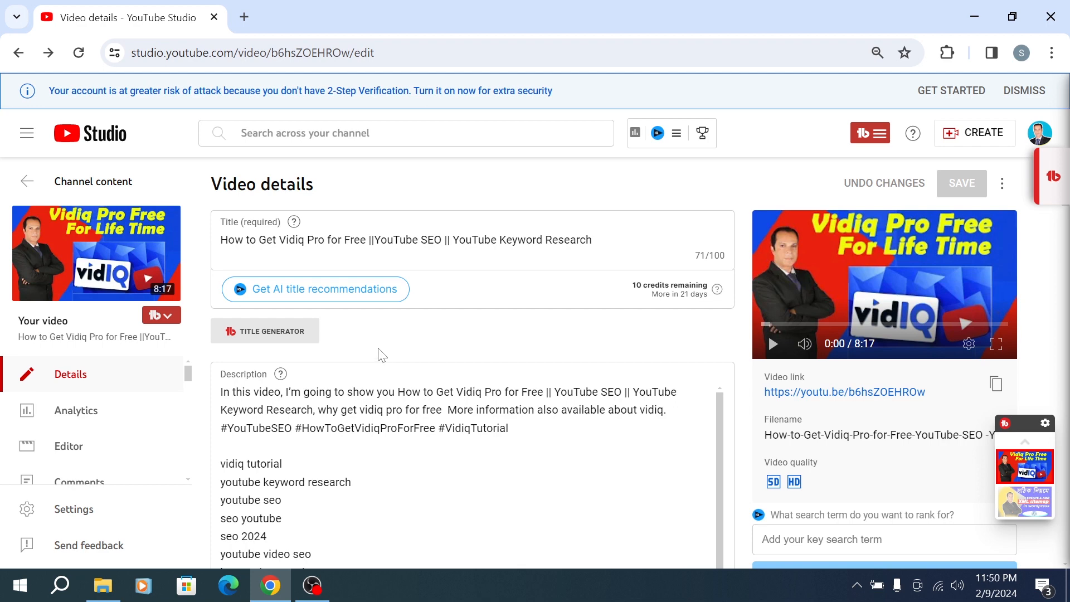
left_click(18, 54)
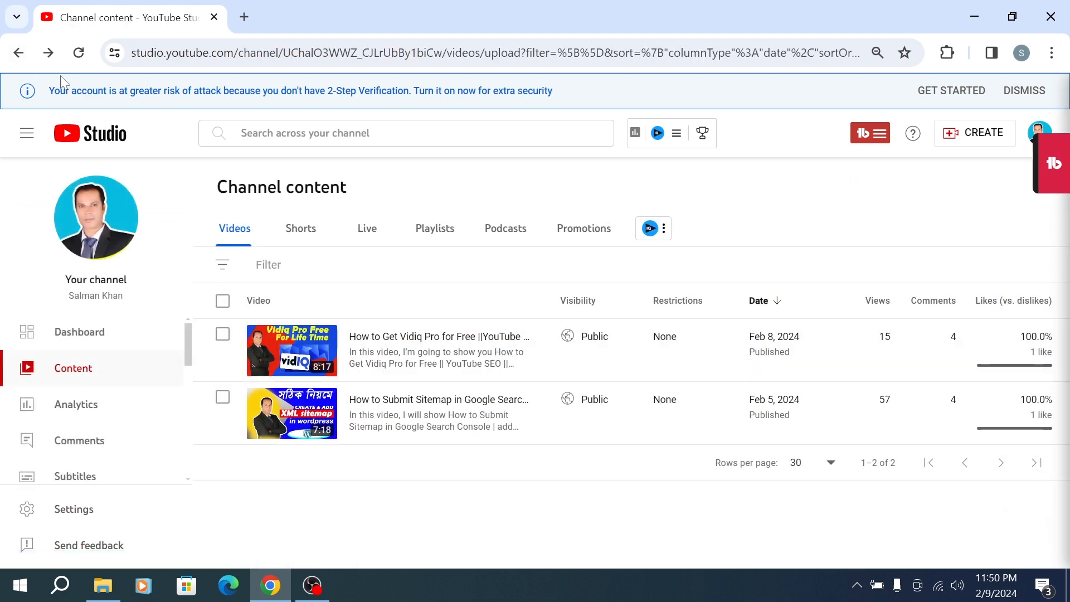
left_click(18, 54)
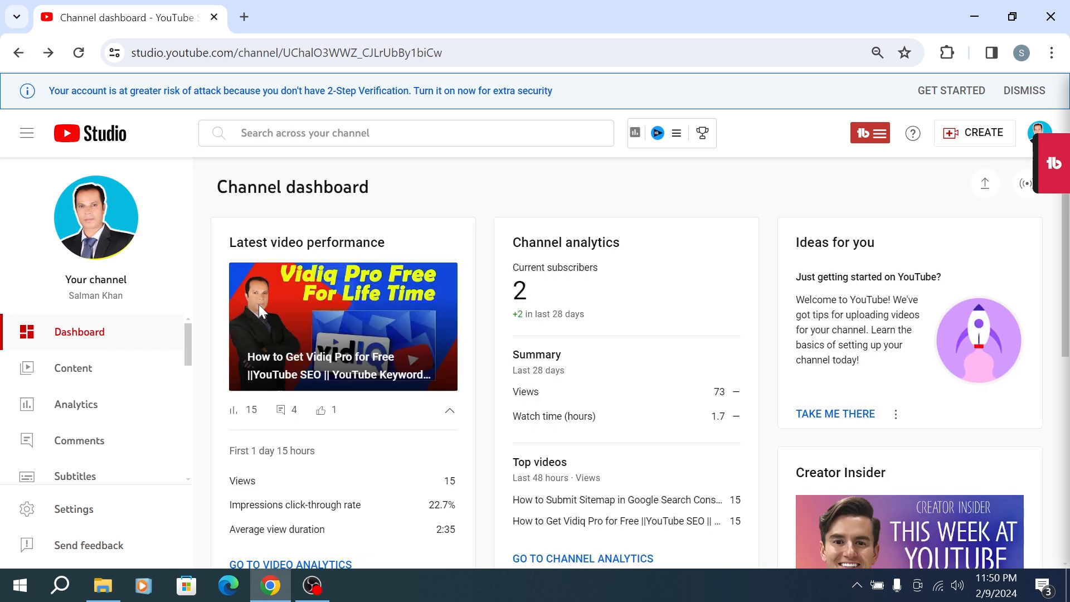
left_click(19, 54)
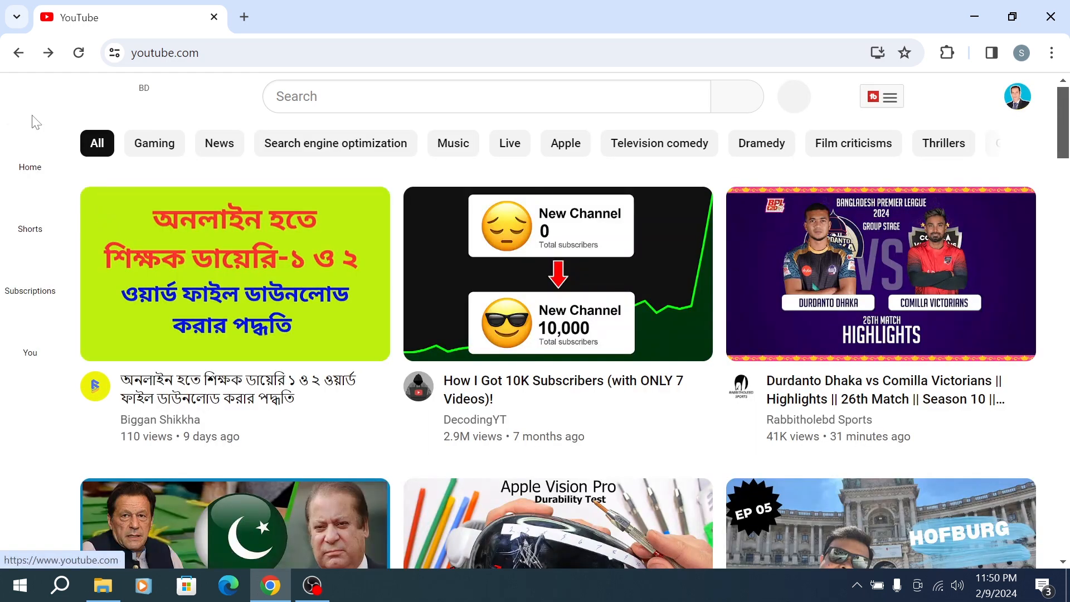
left_click(31, 99)
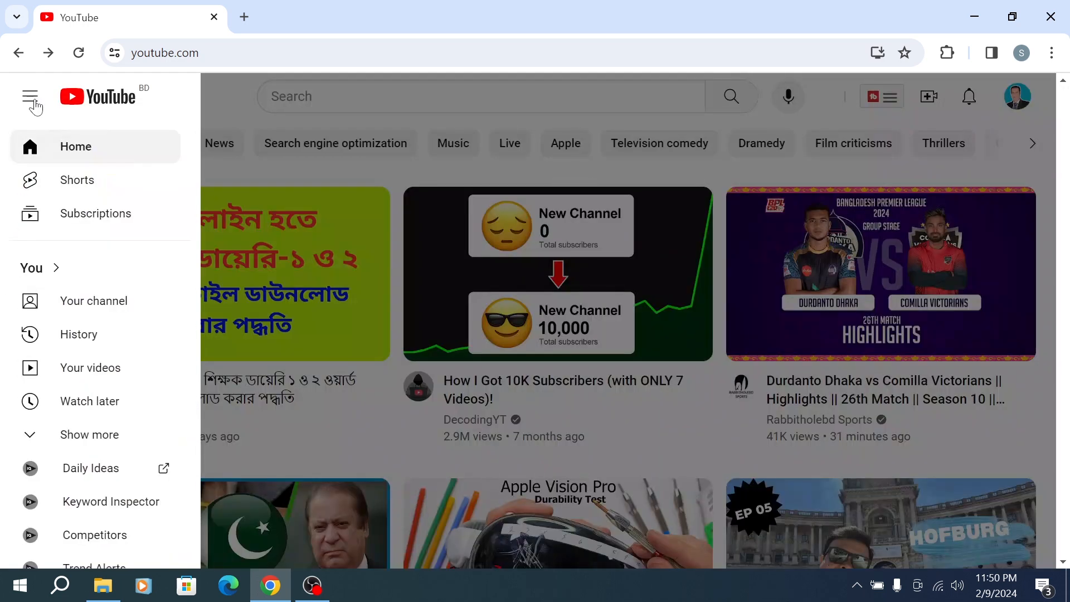
left_click(85, 310)
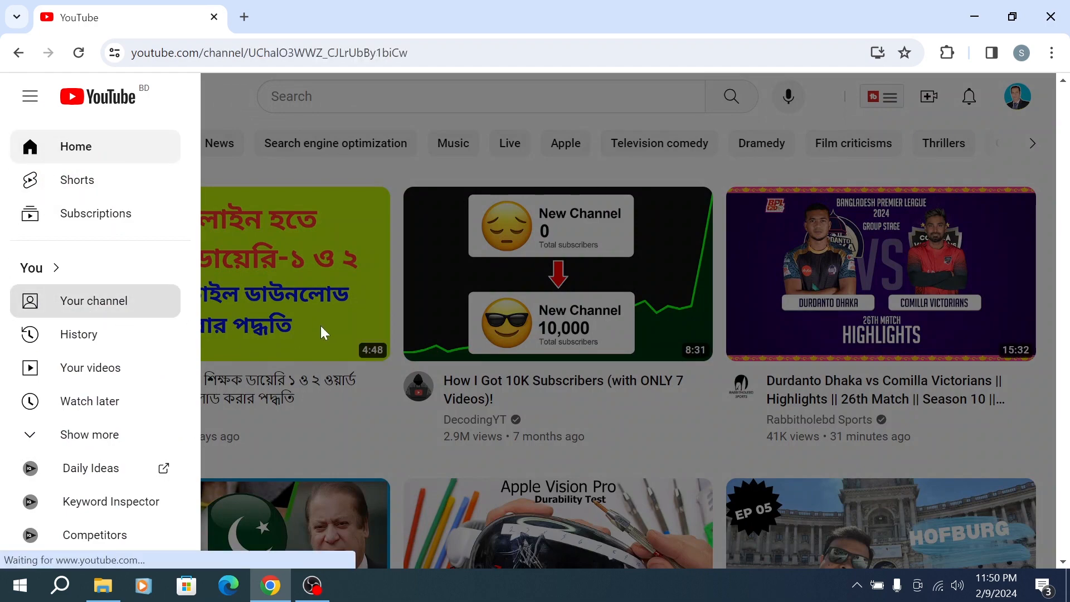
Pause the channel's featured video and open "How to Get Vidiq Pro for Free" from the channel's Videos section.
scroll(351, 345, "down", 8)
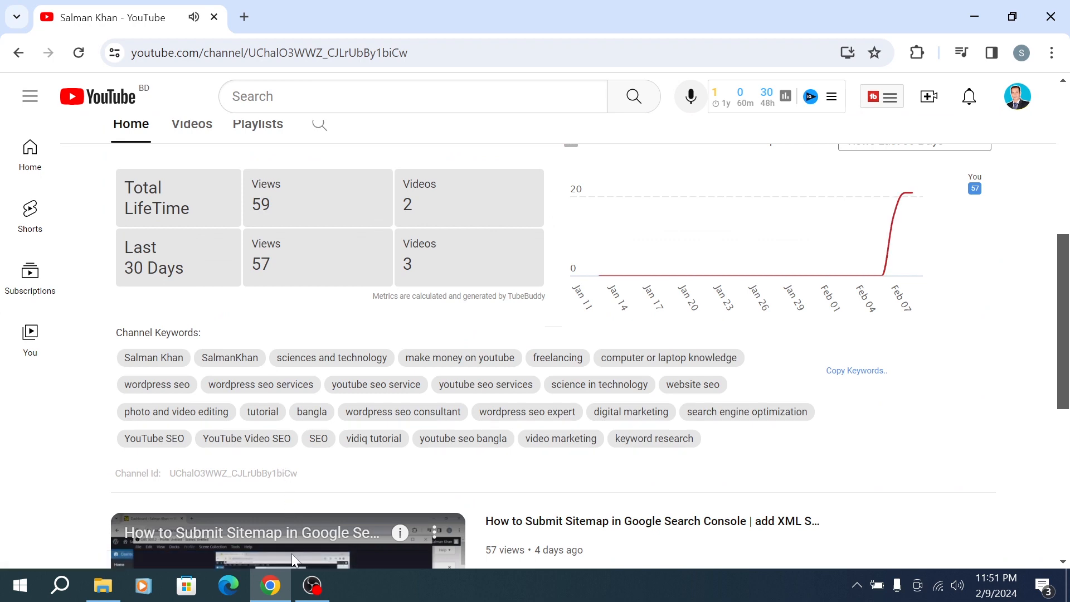
scroll(292, 552, "down", 4)
left_click(328, 419)
scroll(327, 423, "down", 3)
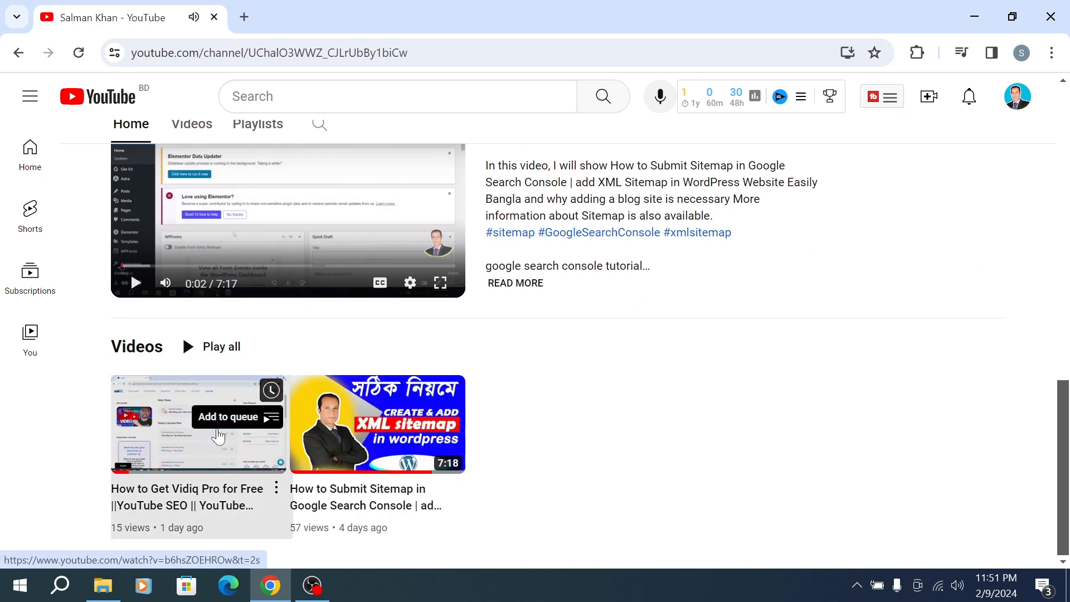
left_click(221, 428)
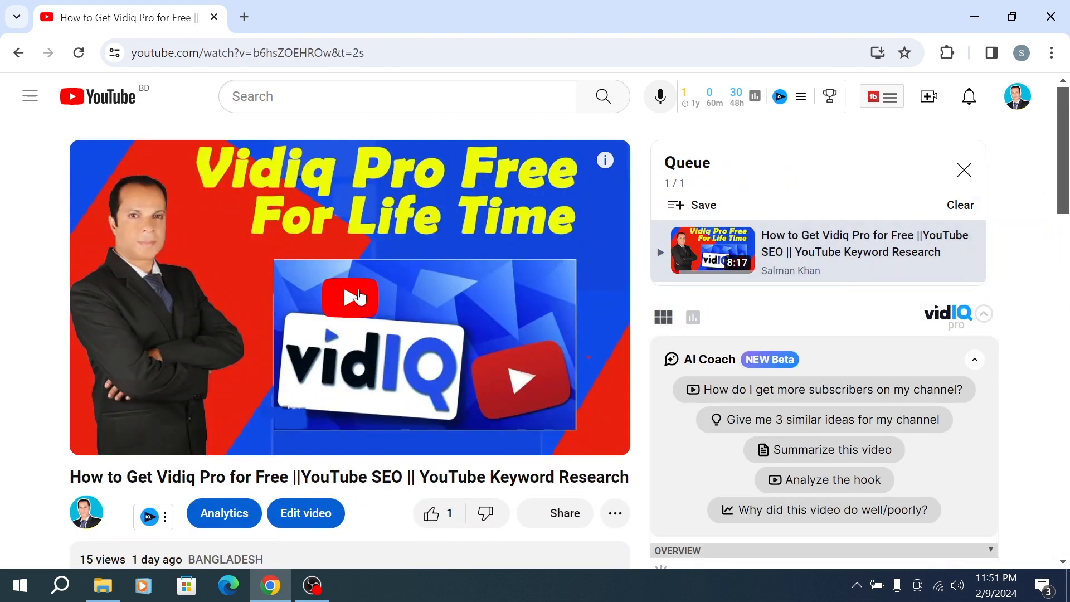
Play the published video, skip to the section from 7:03 to 7:29, and examine the blurred area over the vidIQ keyword page.
left_click(358, 299)
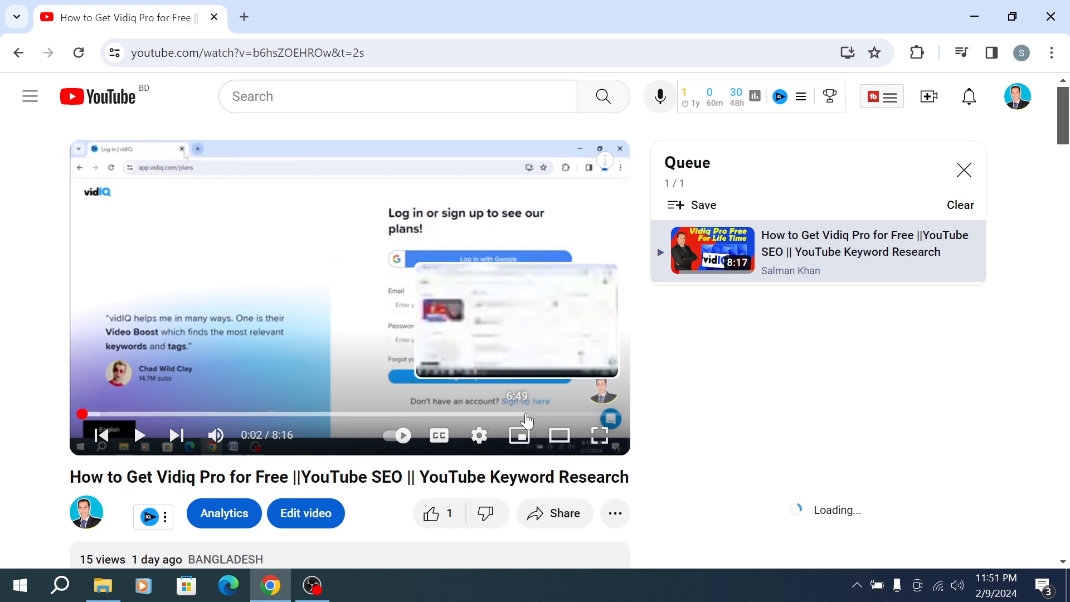
left_click(538, 415)
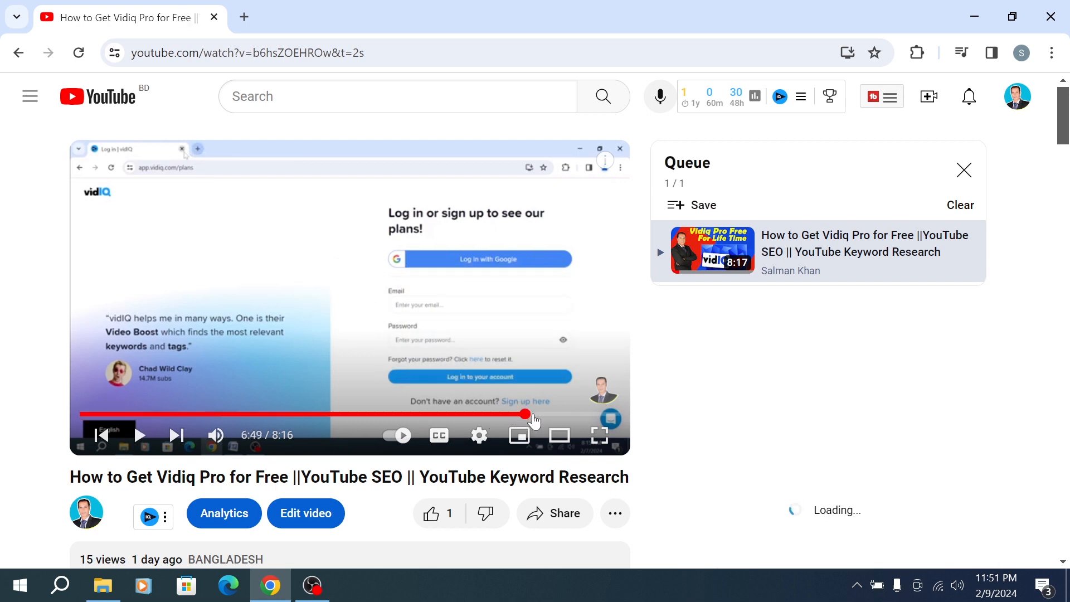
left_click(547, 415)
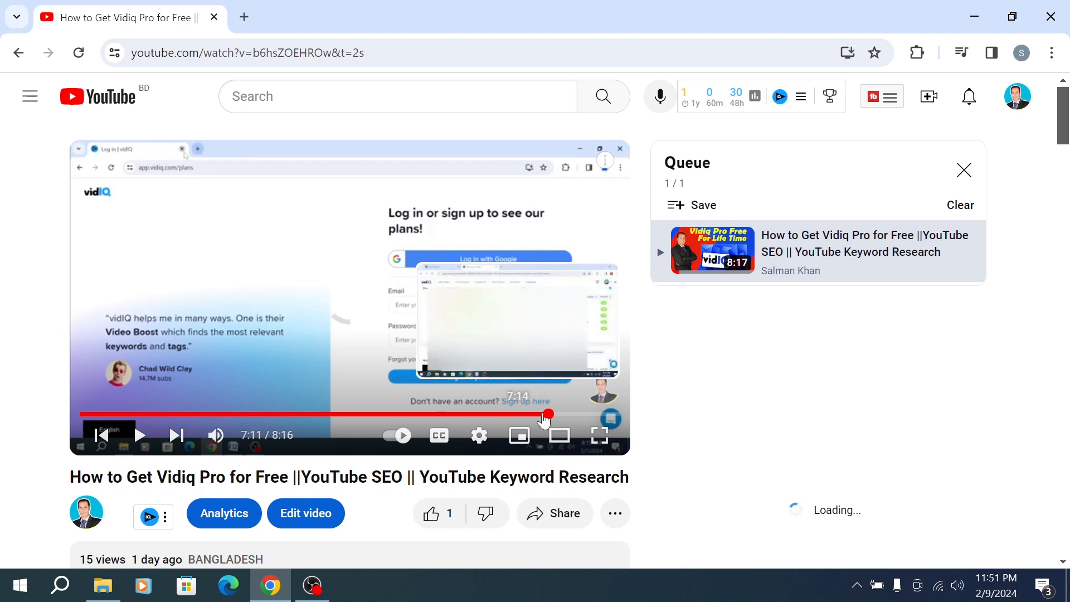
left_click(538, 414)
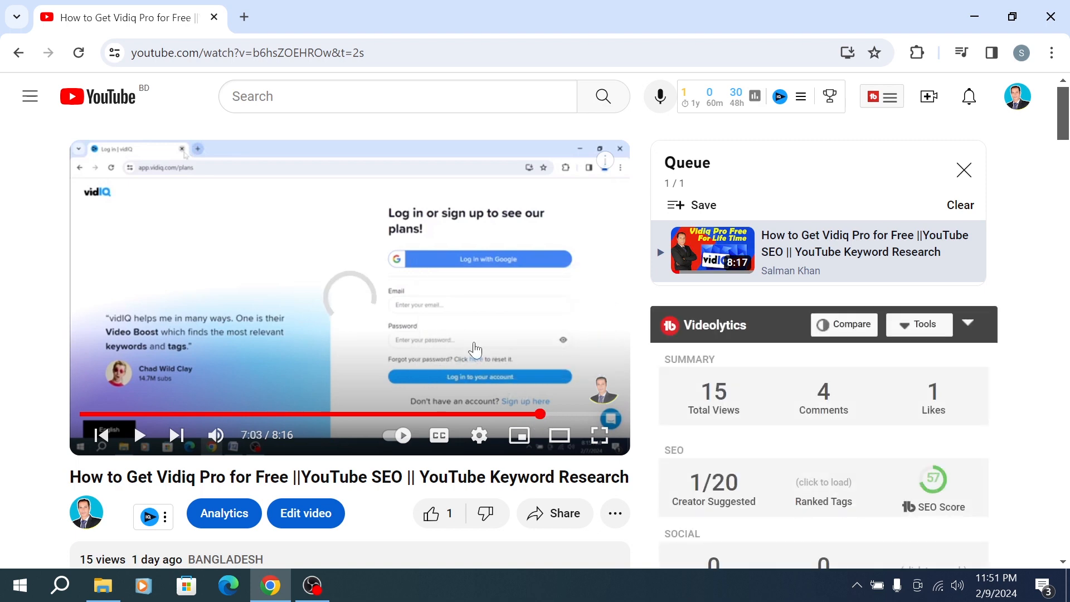
left_click(437, 339)
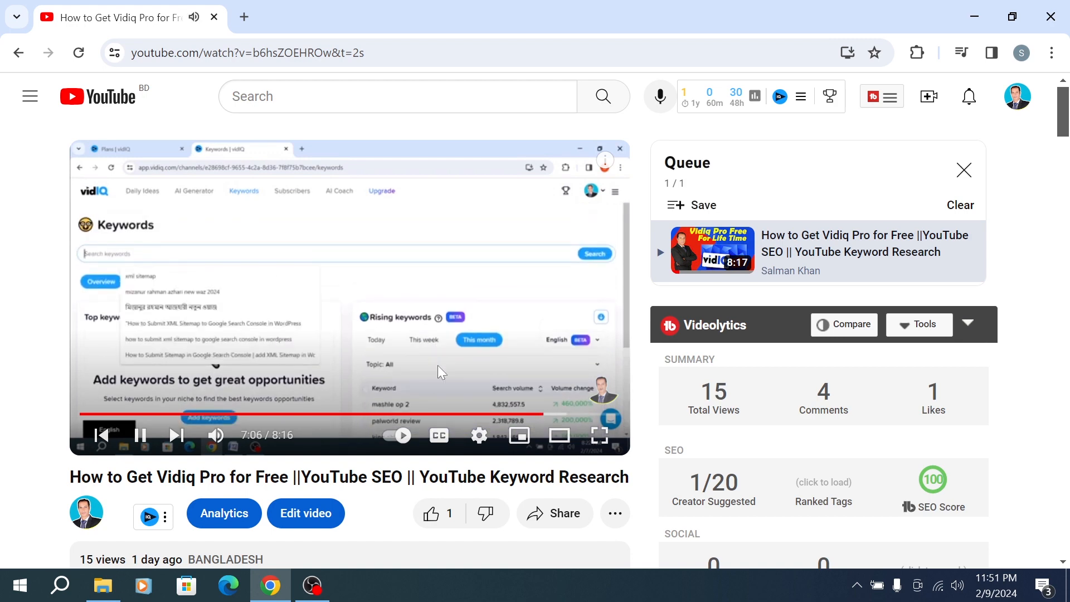
left_click(548, 415)
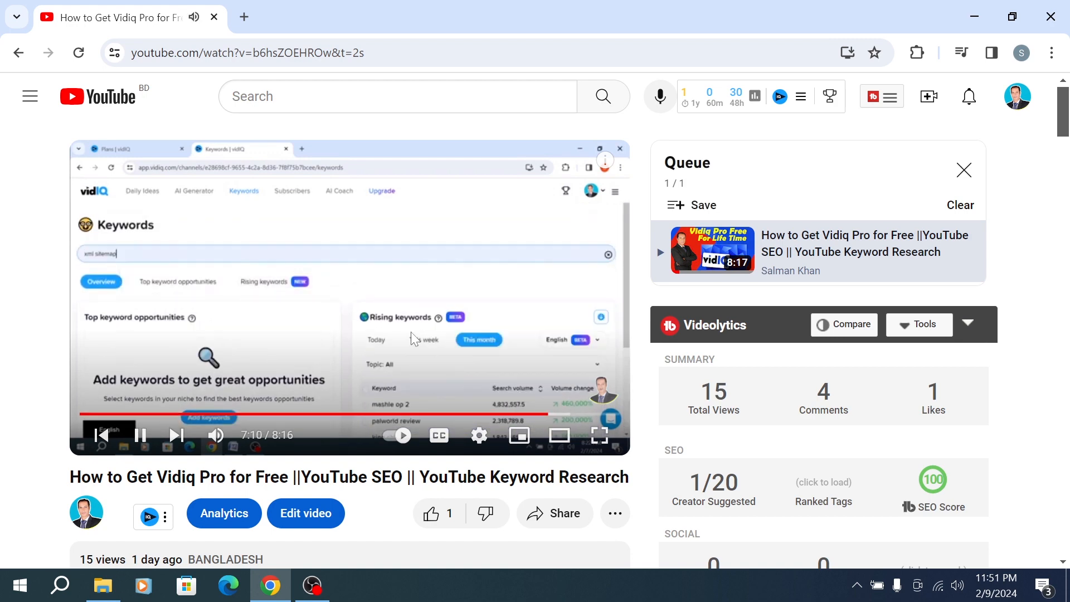
left_click(555, 414)
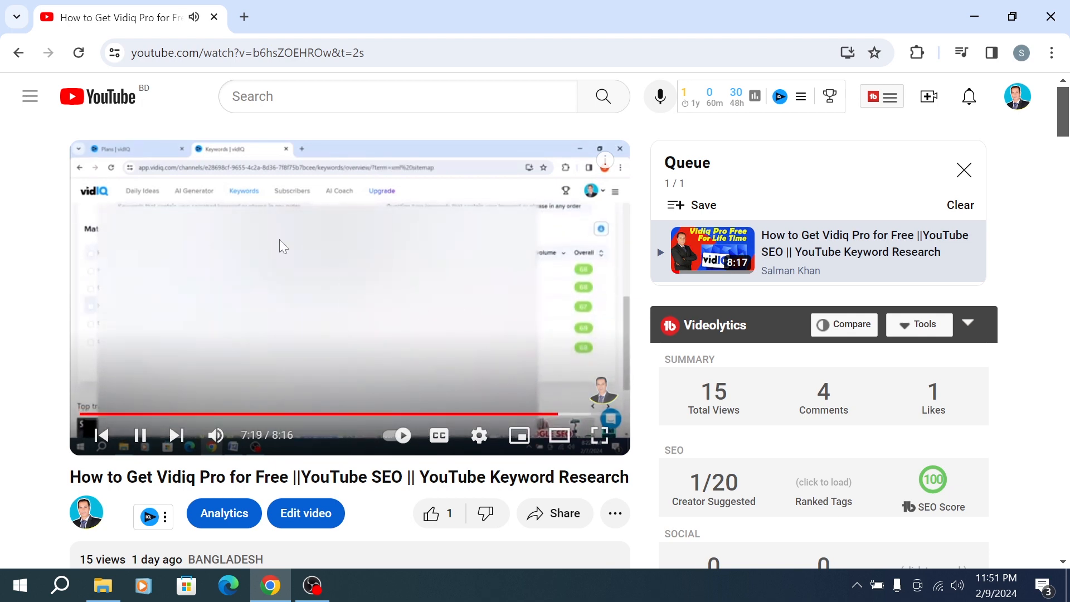
left_click(355, 343)
left_click(422, 350)
left_click(393, 337)
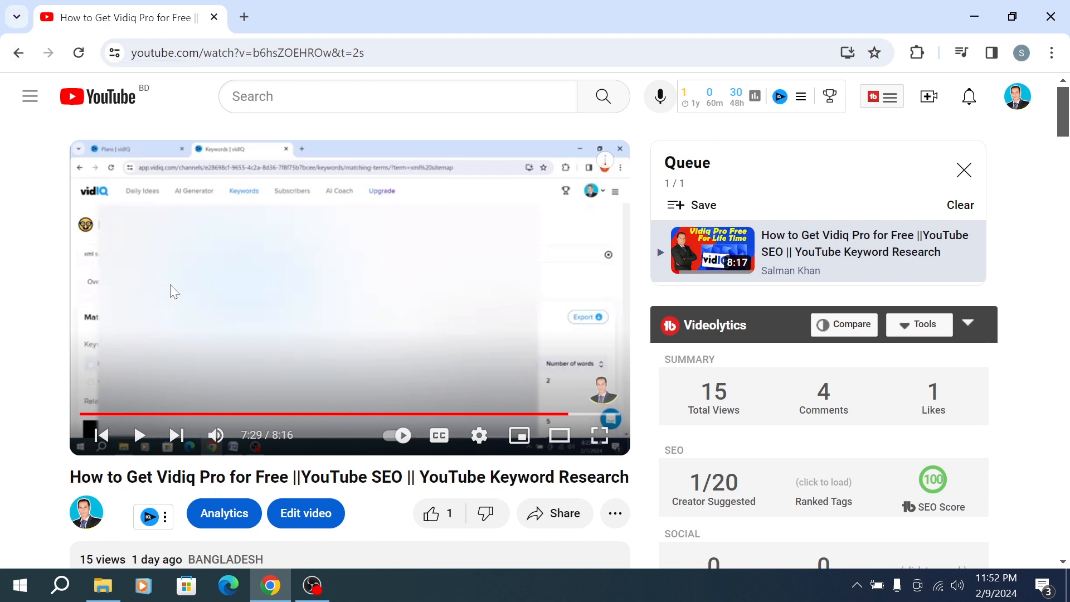
left_click(312, 585)
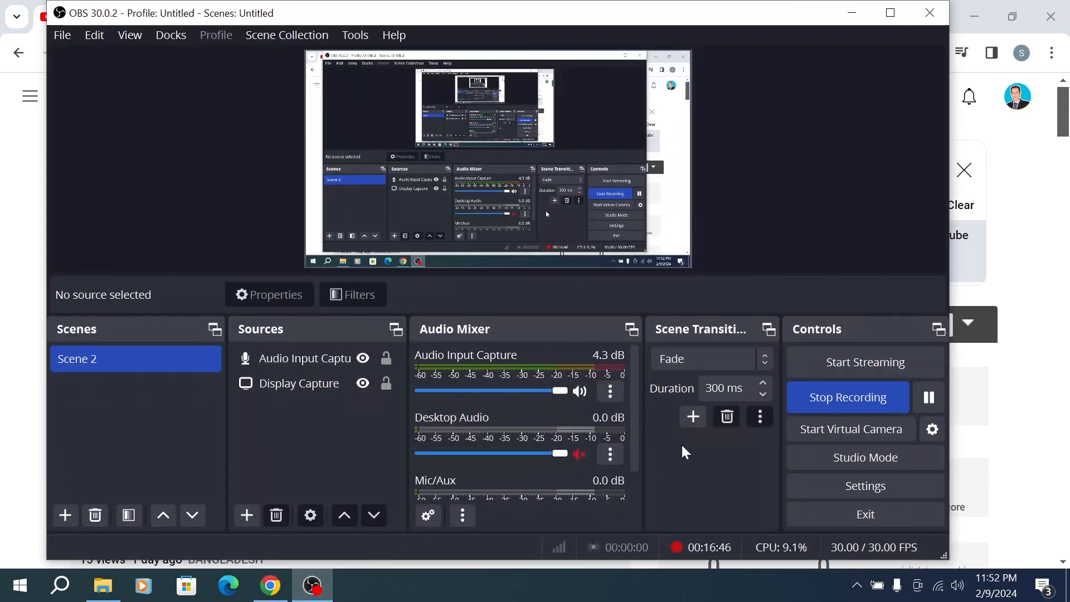